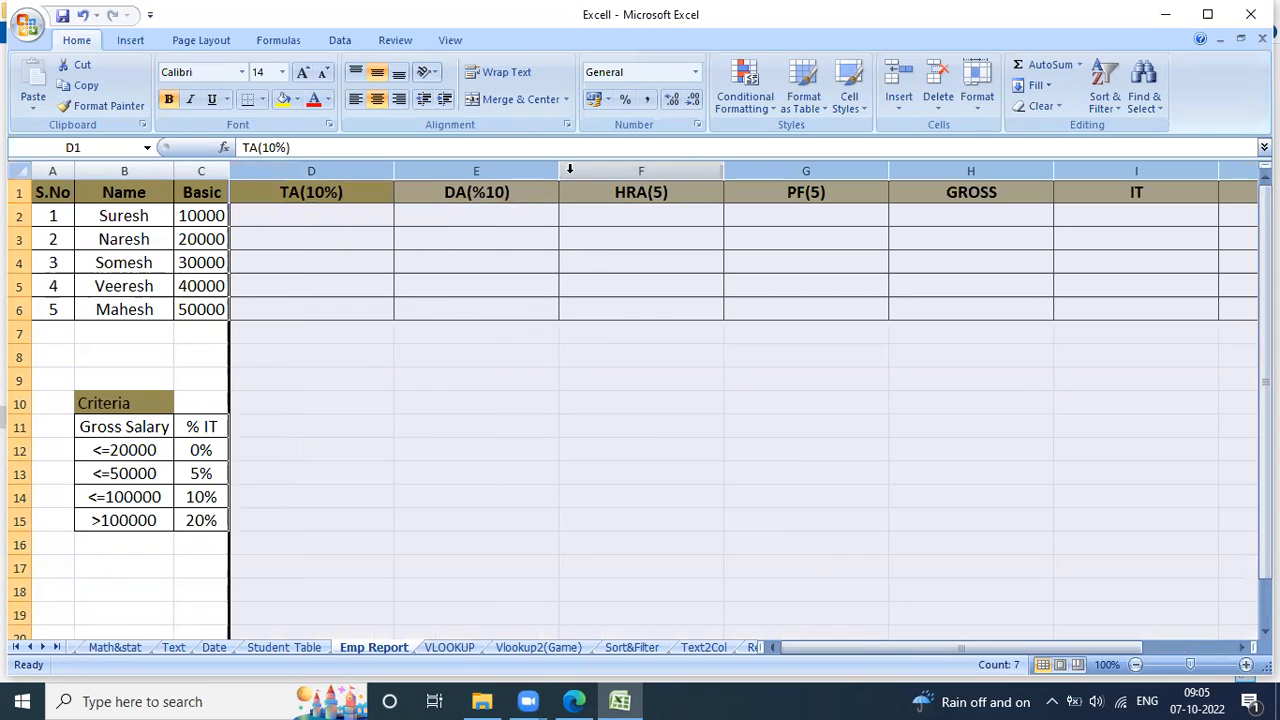
Narrow columns D through J equally so the whole salary table fits on screen.
left_click_drag(560, 172, 490, 175)
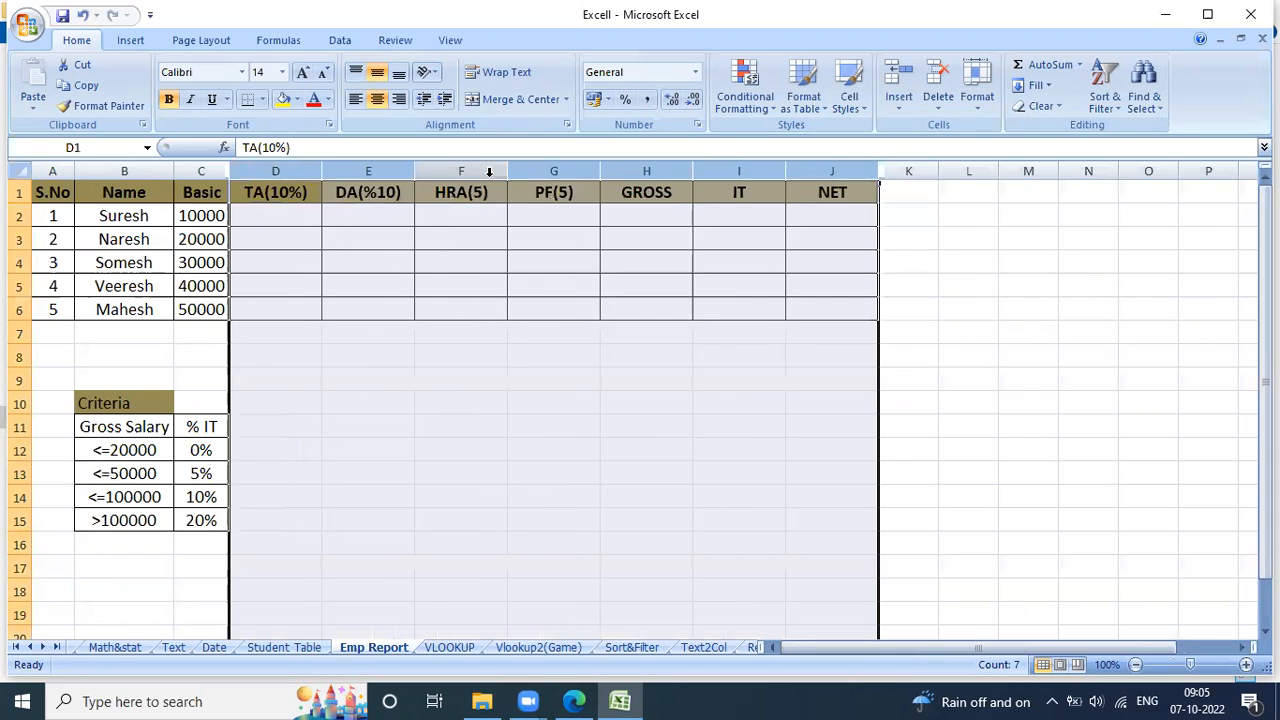
Calculate TA in D2 as 10% of Basic with =C2*10% and fill the formula down to D6.
left_click(292, 217)
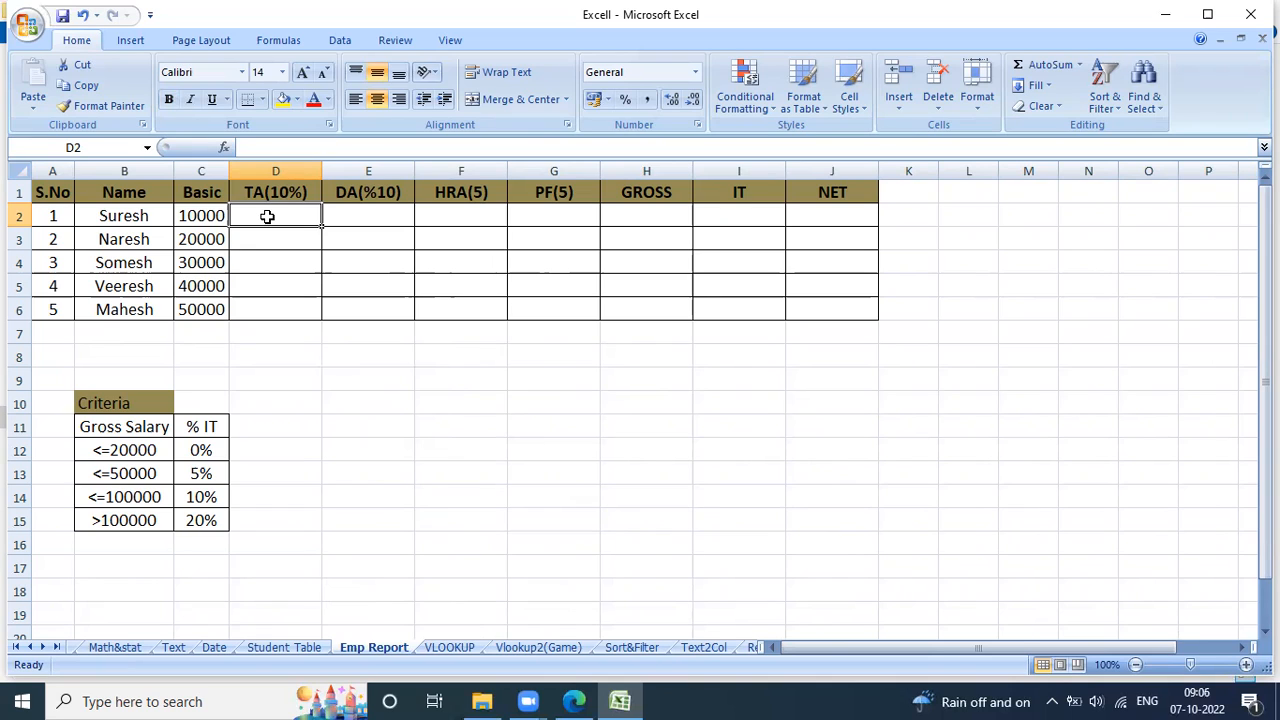
type("=")
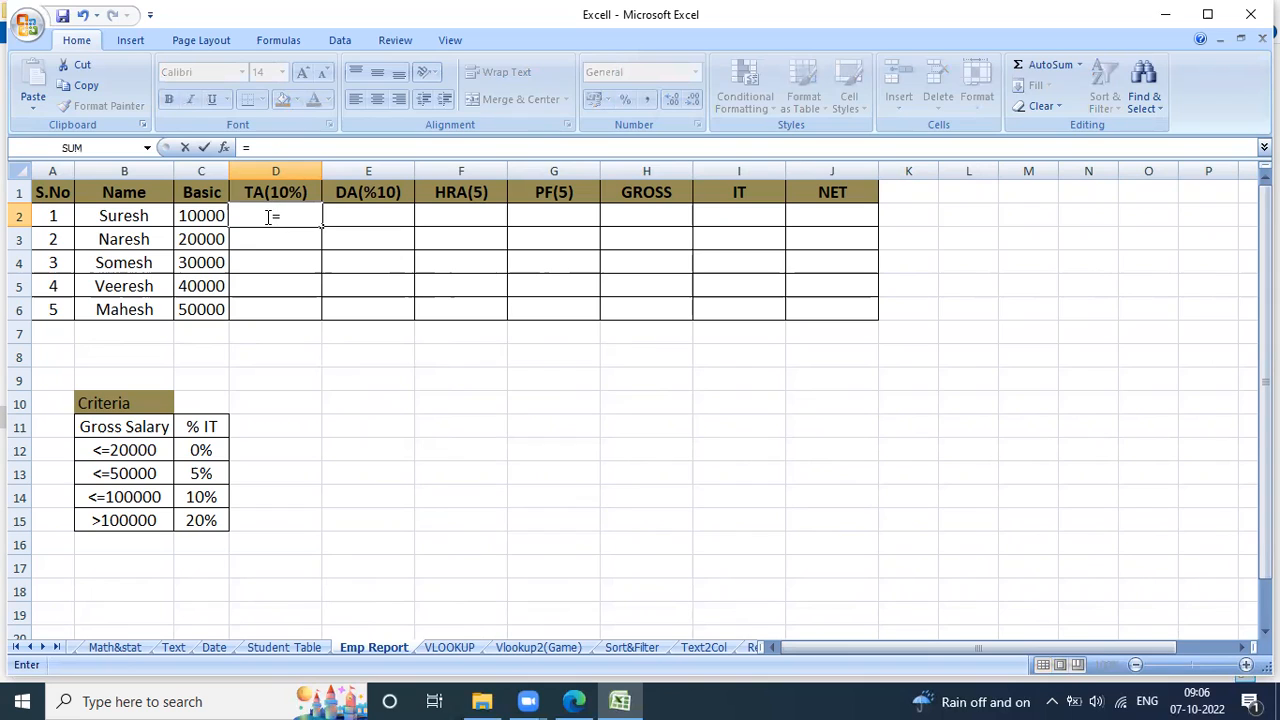
left_click(216, 214)
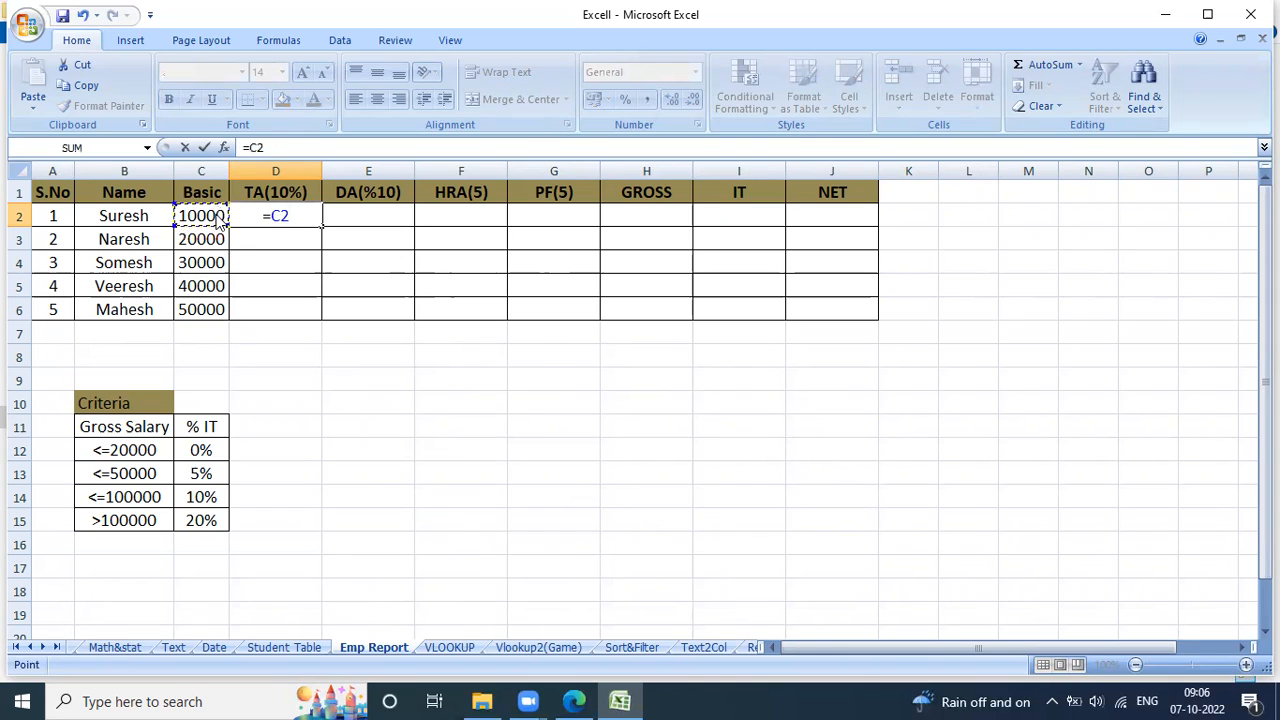
type("*10%")
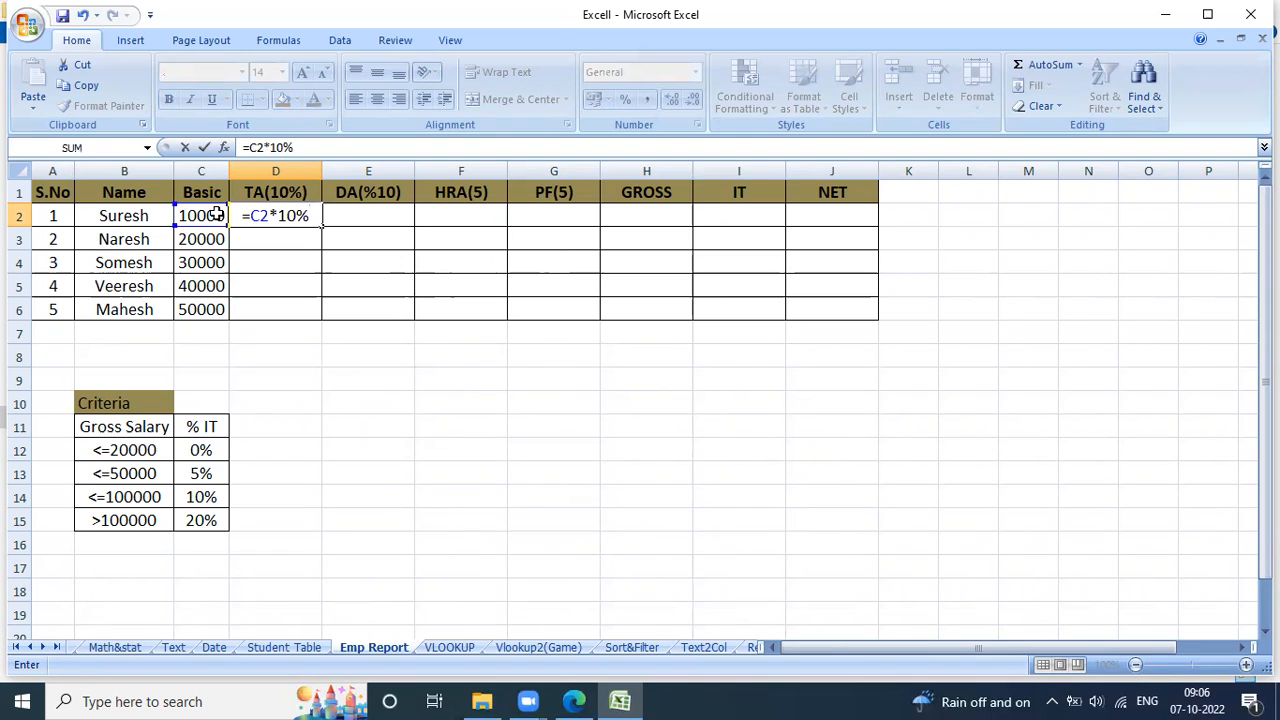
key("Return")
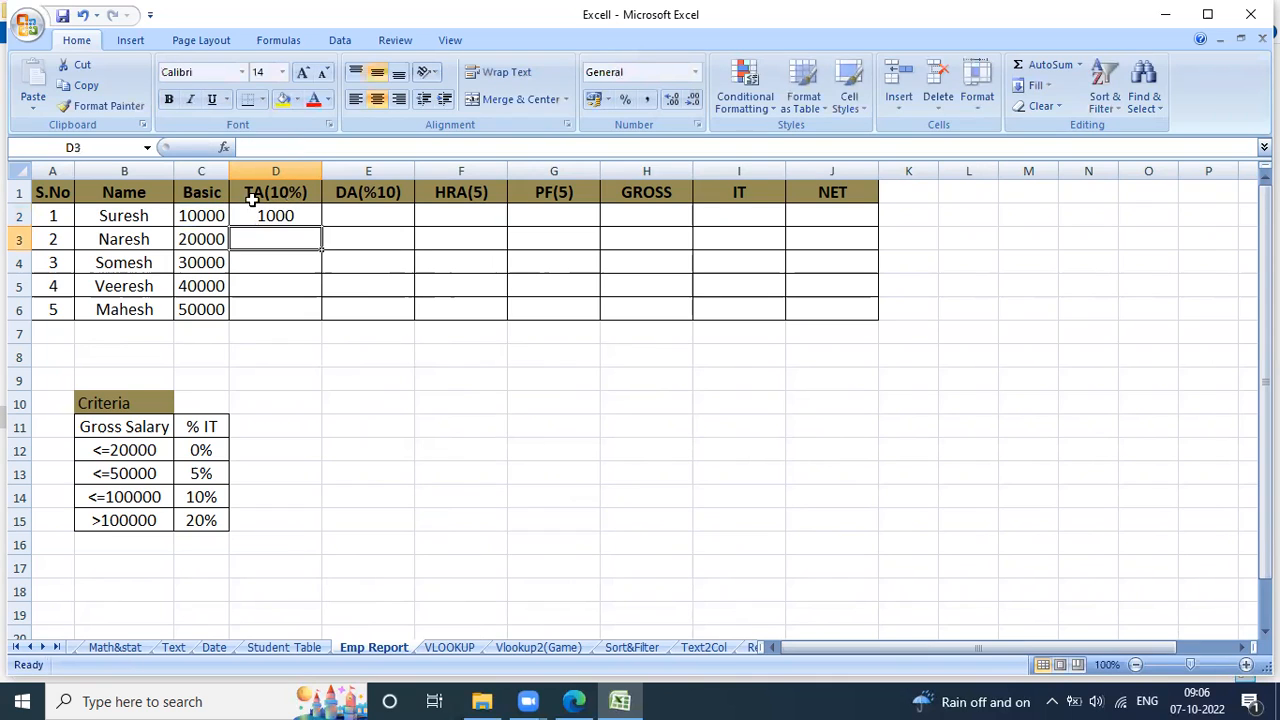
left_click(294, 215)
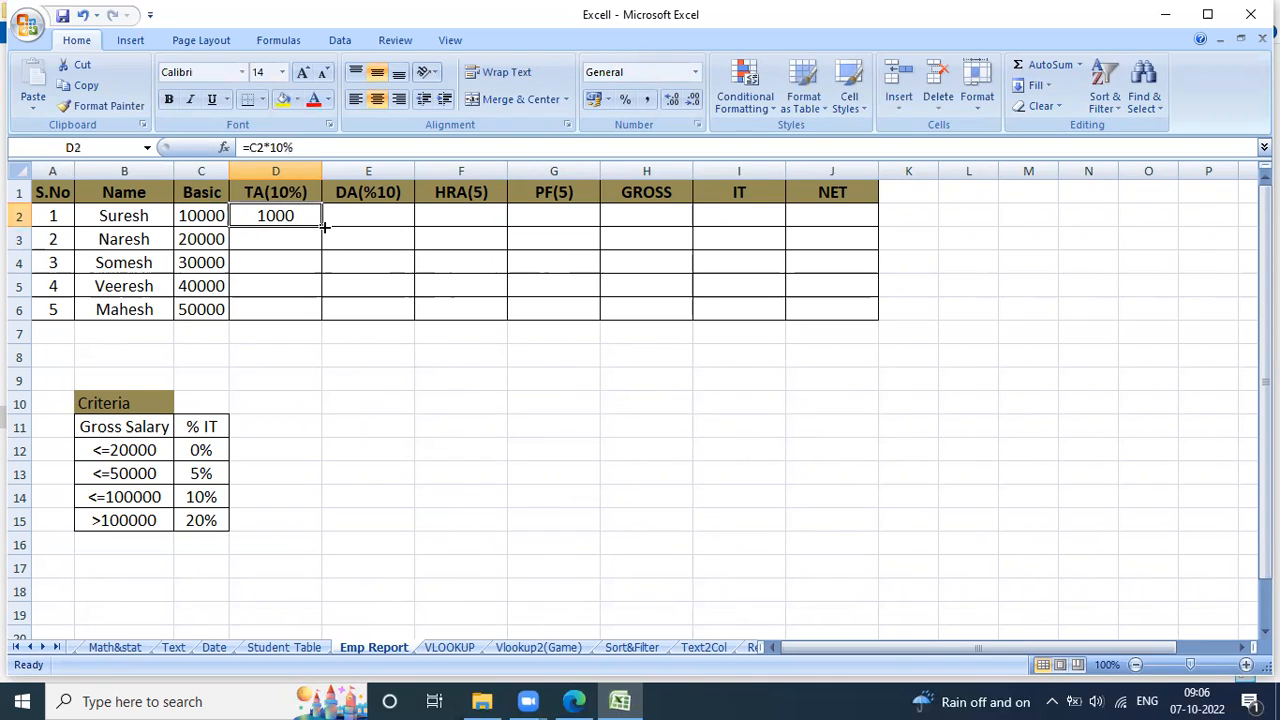
double_click(323, 227)
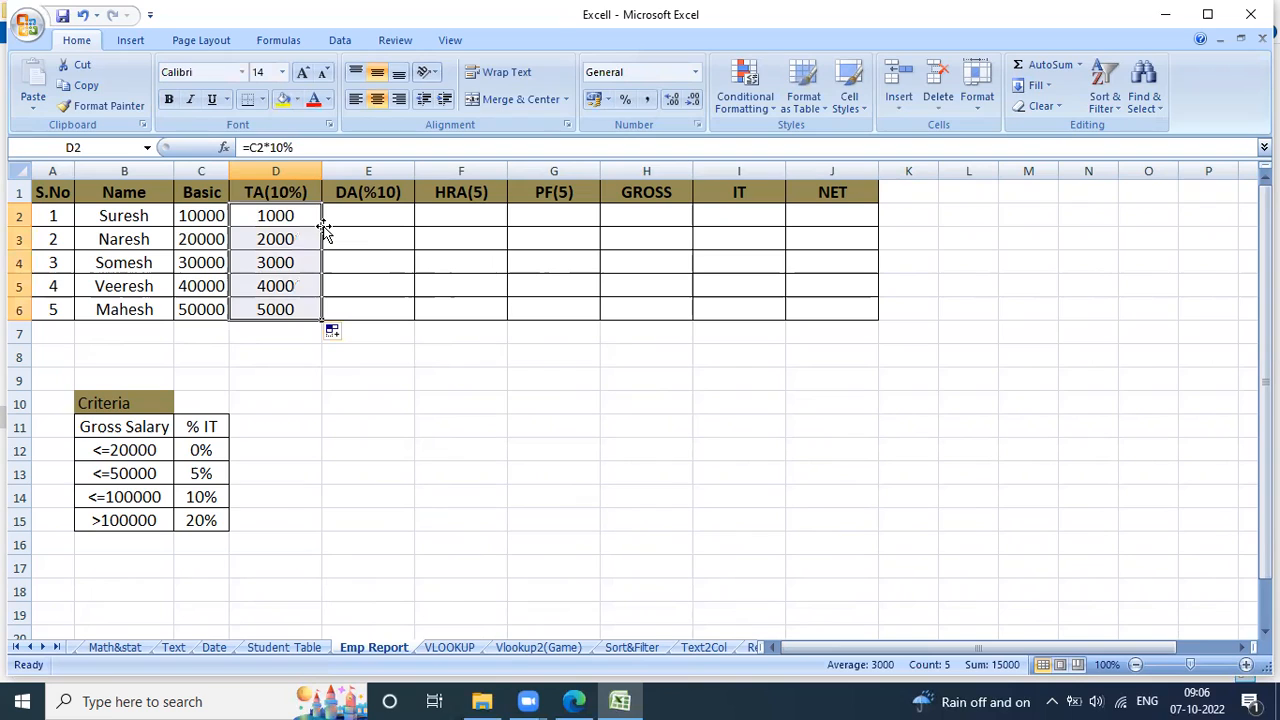
Calculate DA in E2 as 10% of Basic with =C2*10% and fill the formula down to E6.
left_click(353, 222)
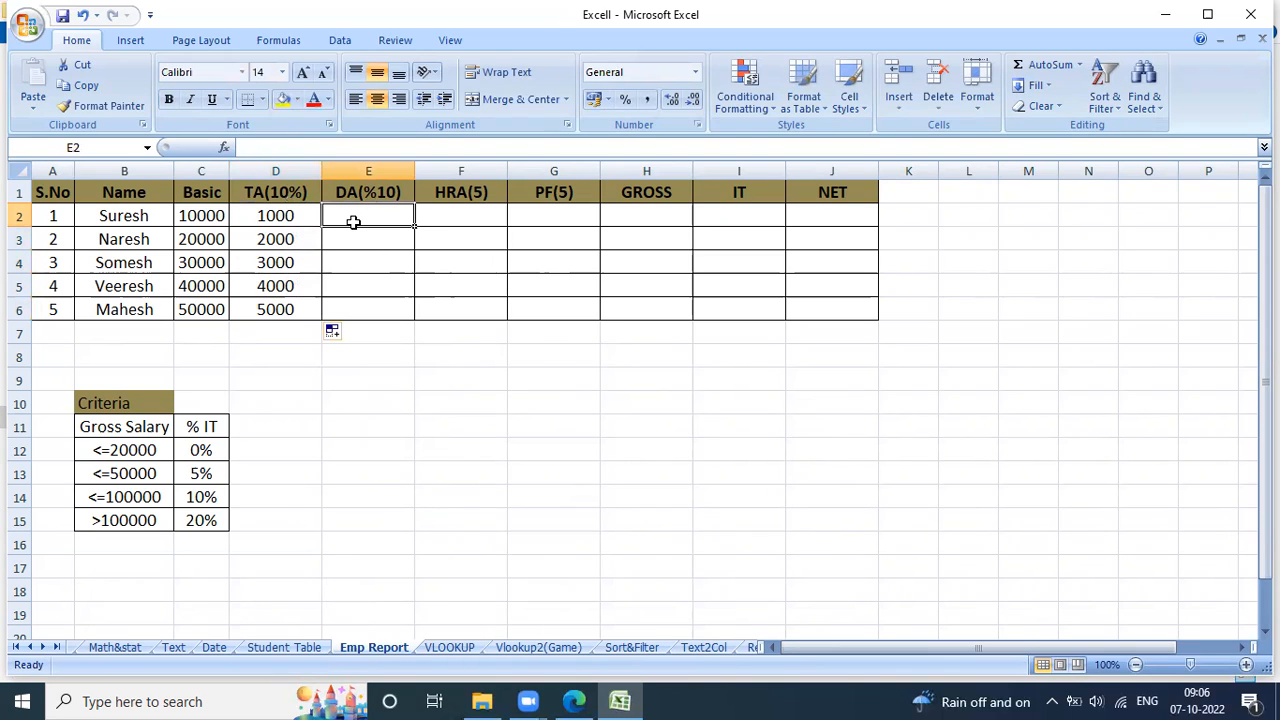
type("=")
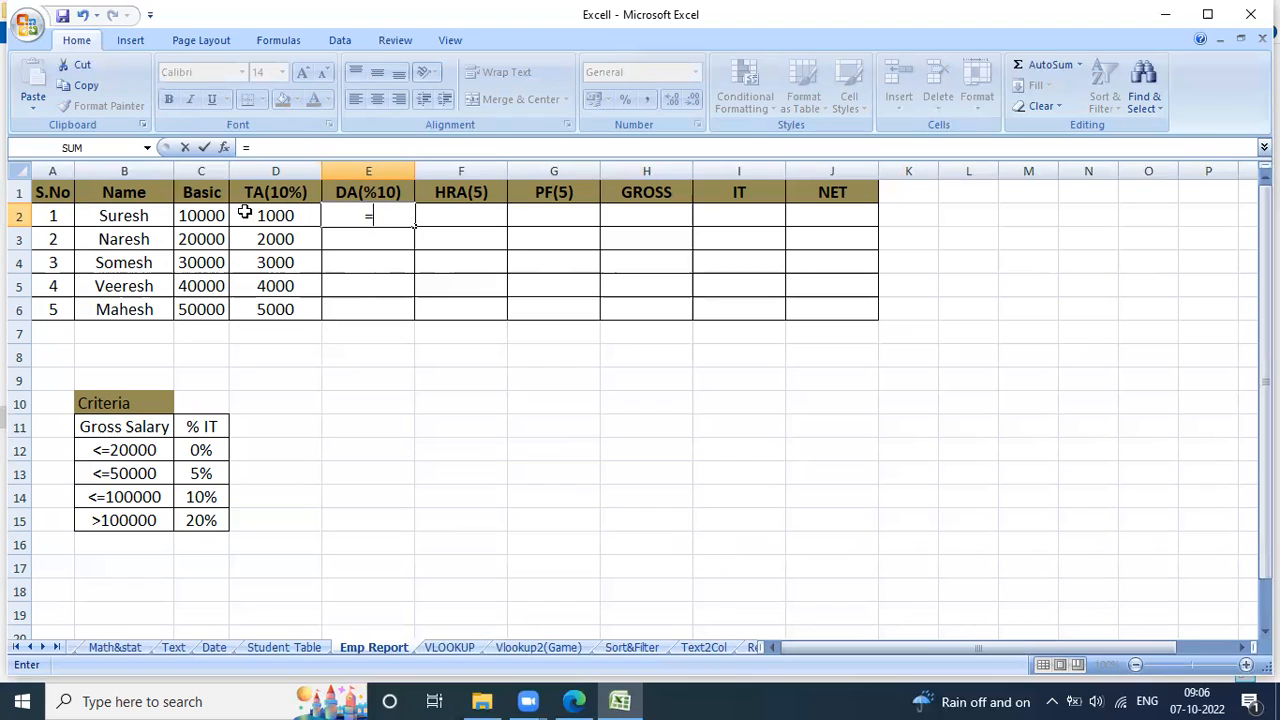
left_click(213, 219)
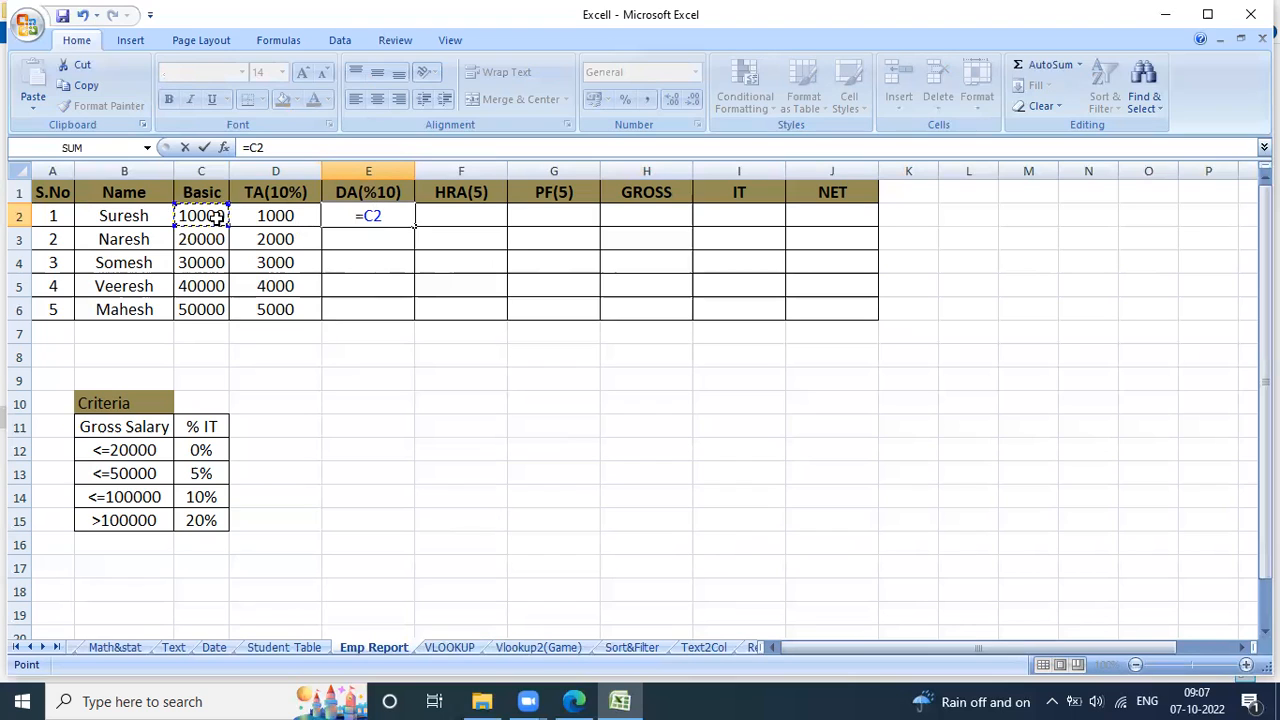
type("*10%")
key("Return")
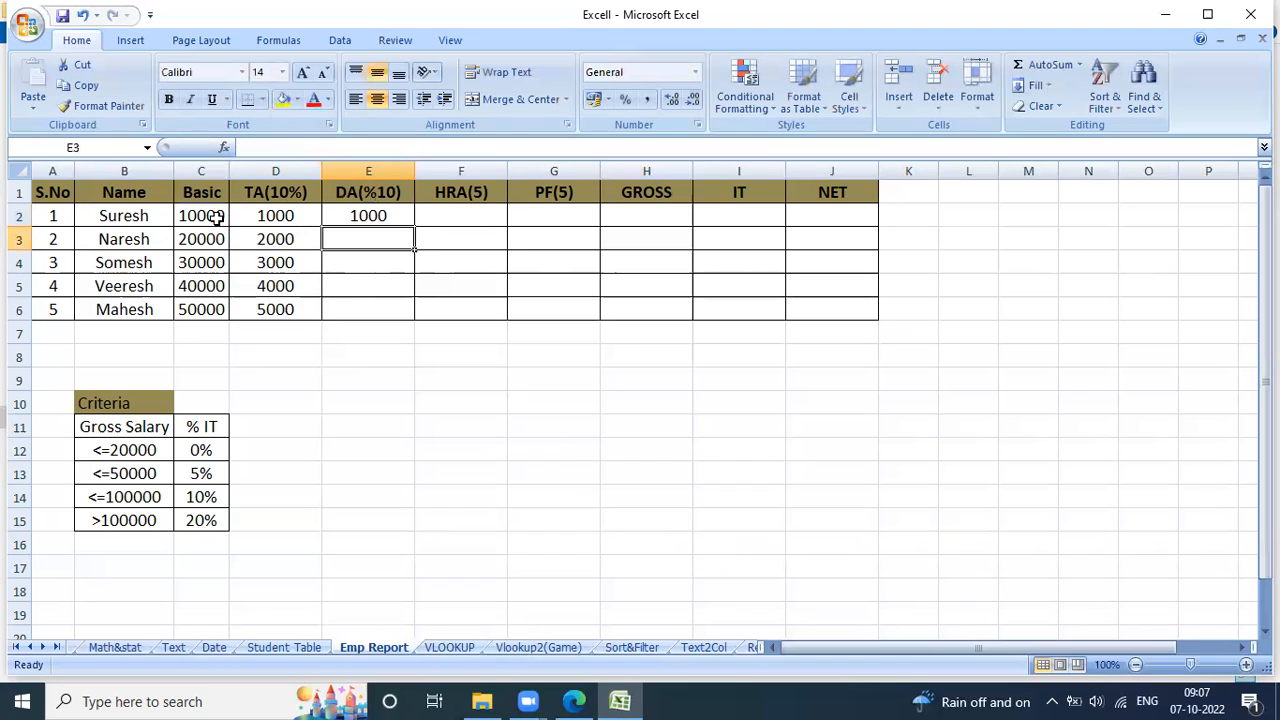
left_click(380, 216)
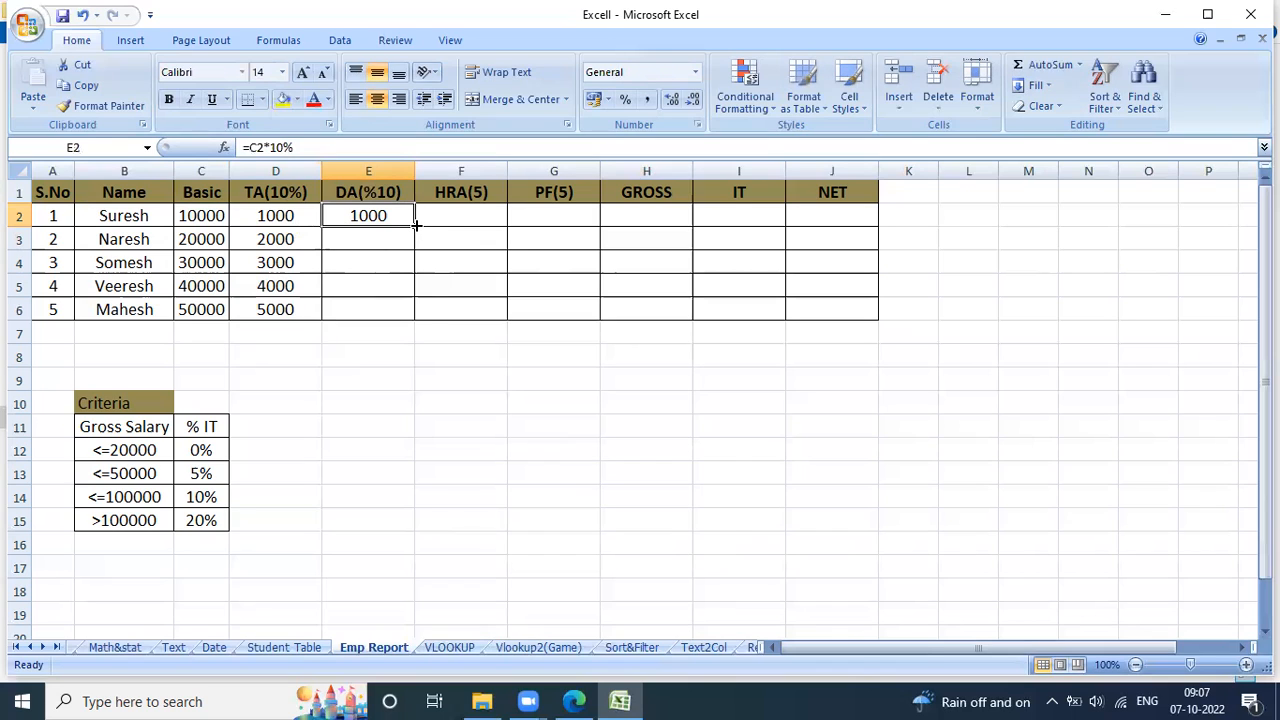
double_click(415, 226)
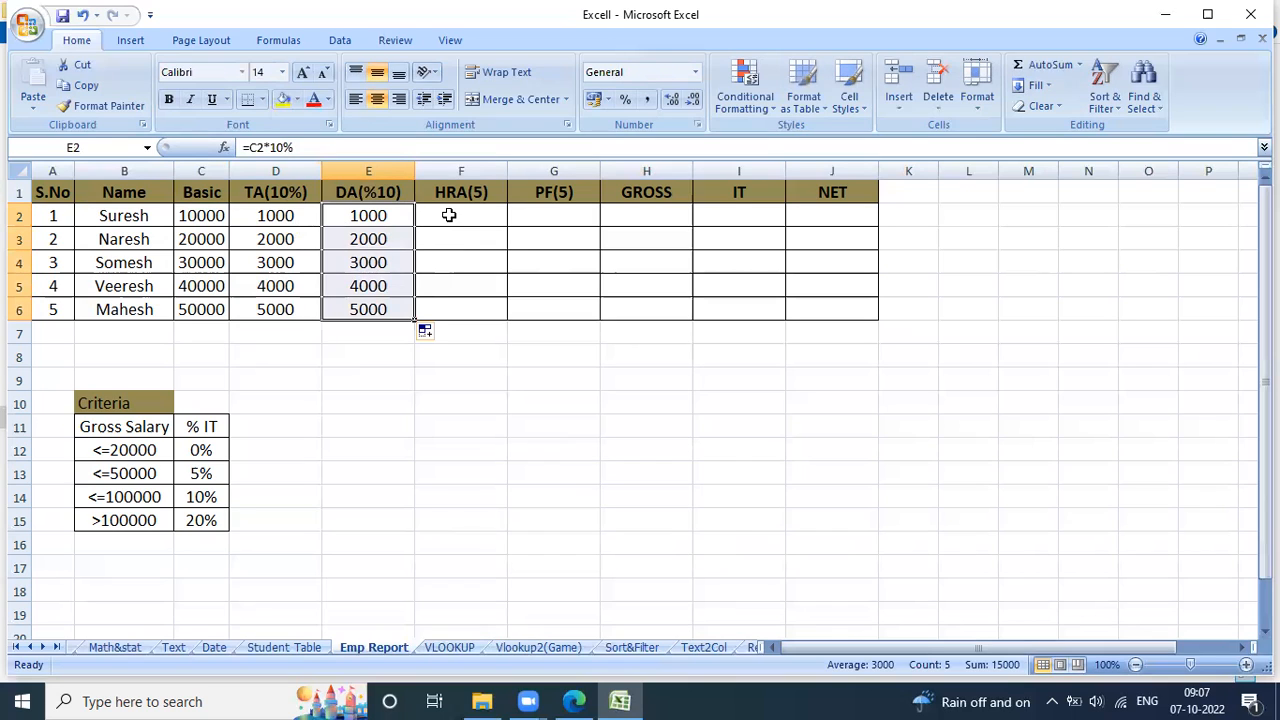
Calculate HRA in F2 as 5% of Basic with =C2*5% and fill the formula down to F6.
left_click(449, 215)
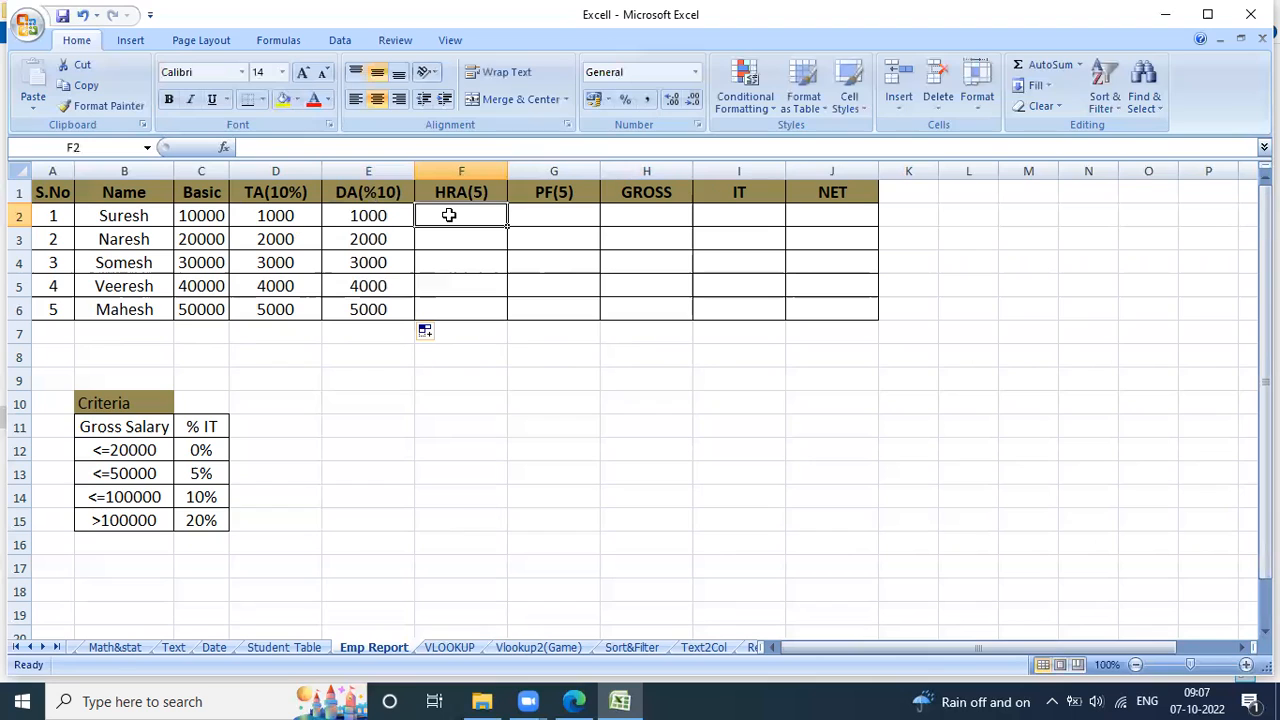
type("=")
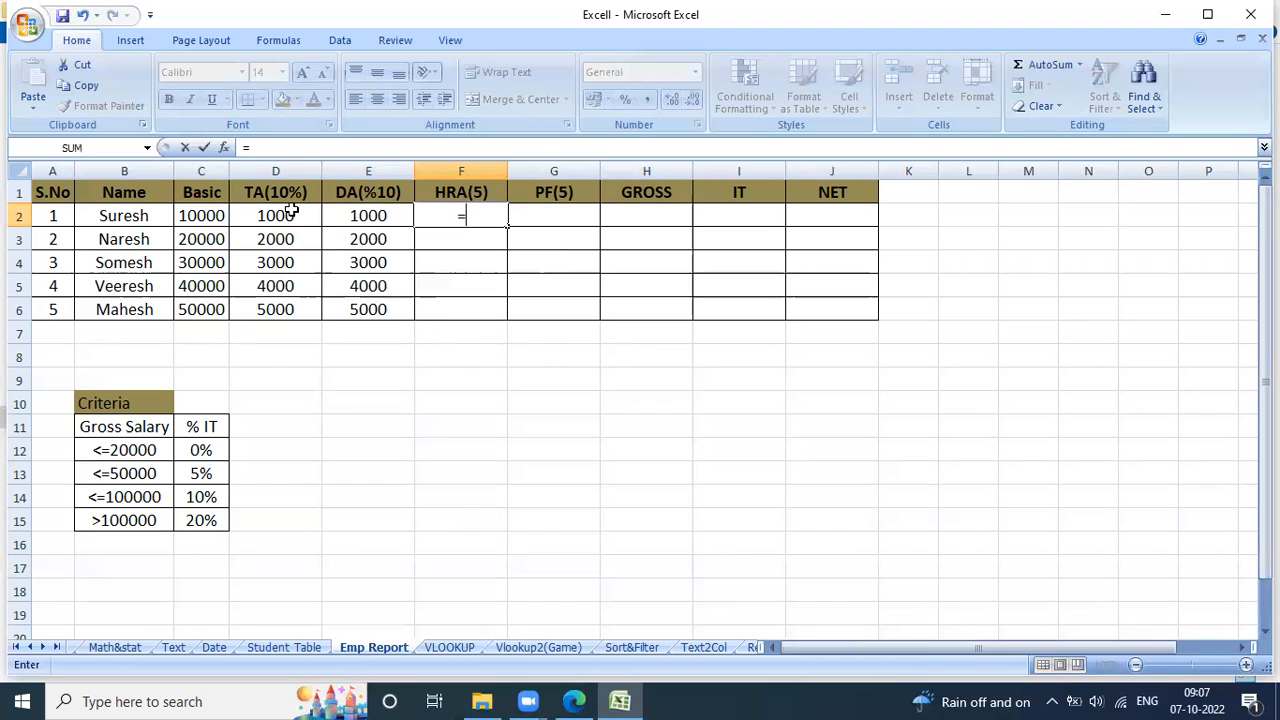
left_click(183, 215)
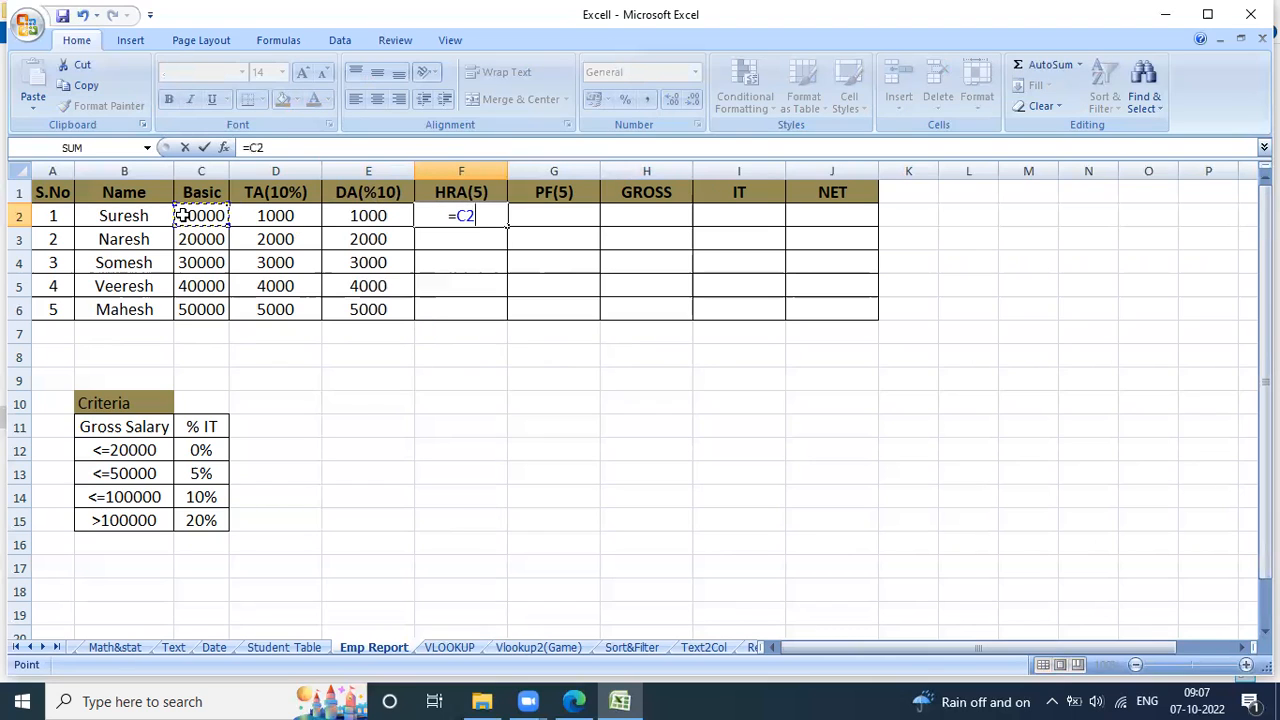
type("*5%")
key("Return")
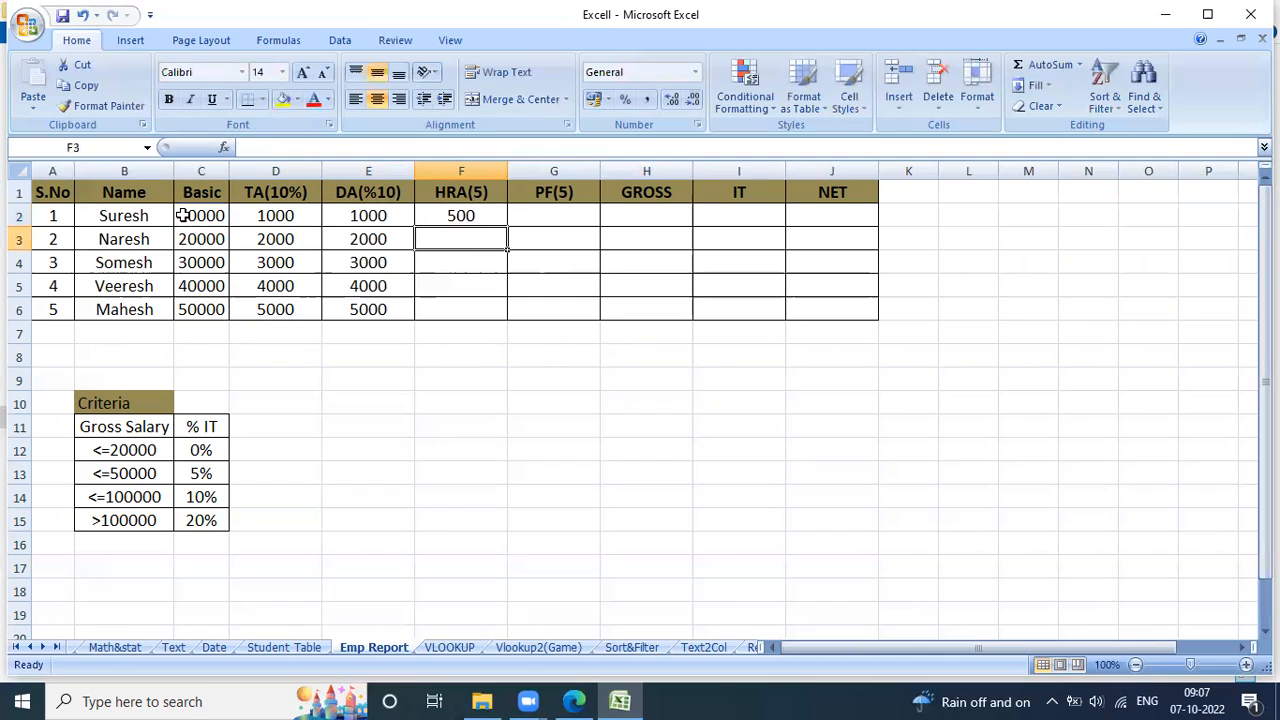
left_click(458, 214)
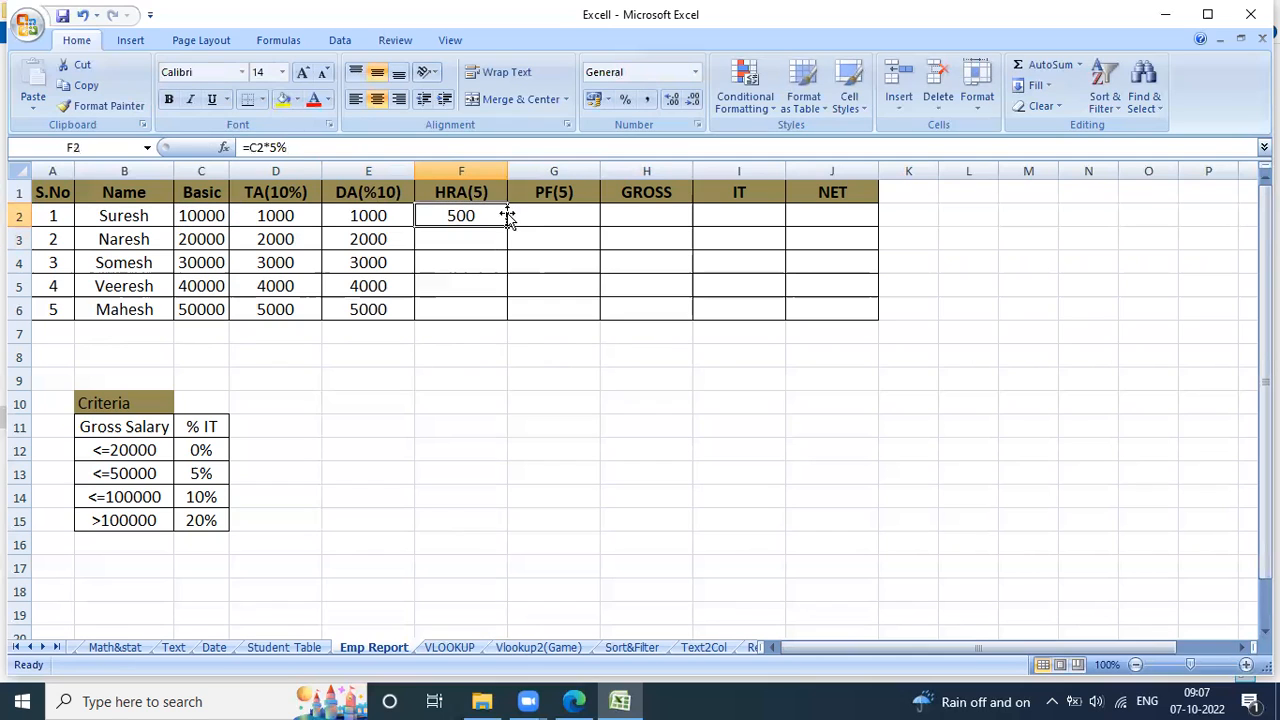
double_click(508, 227)
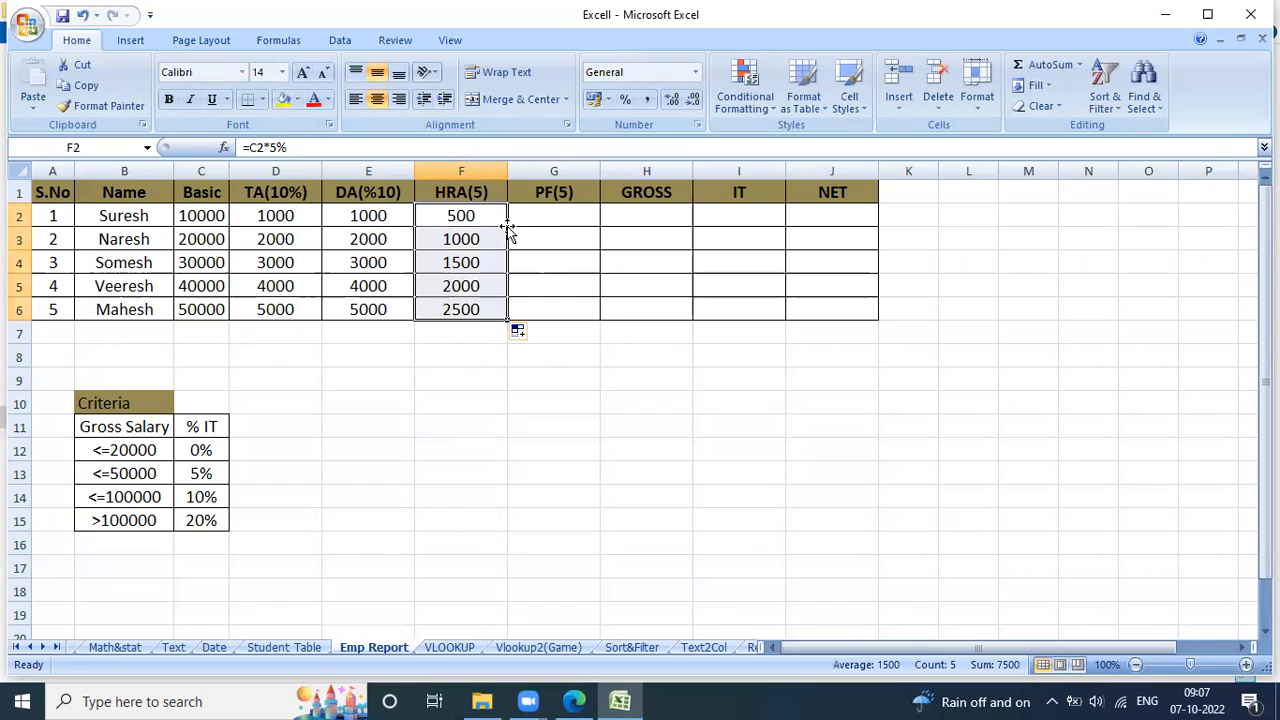
Calculate PF in G2 as 5% of Basic with =C2*5% and fill the formula down to G6.
left_click(538, 216)
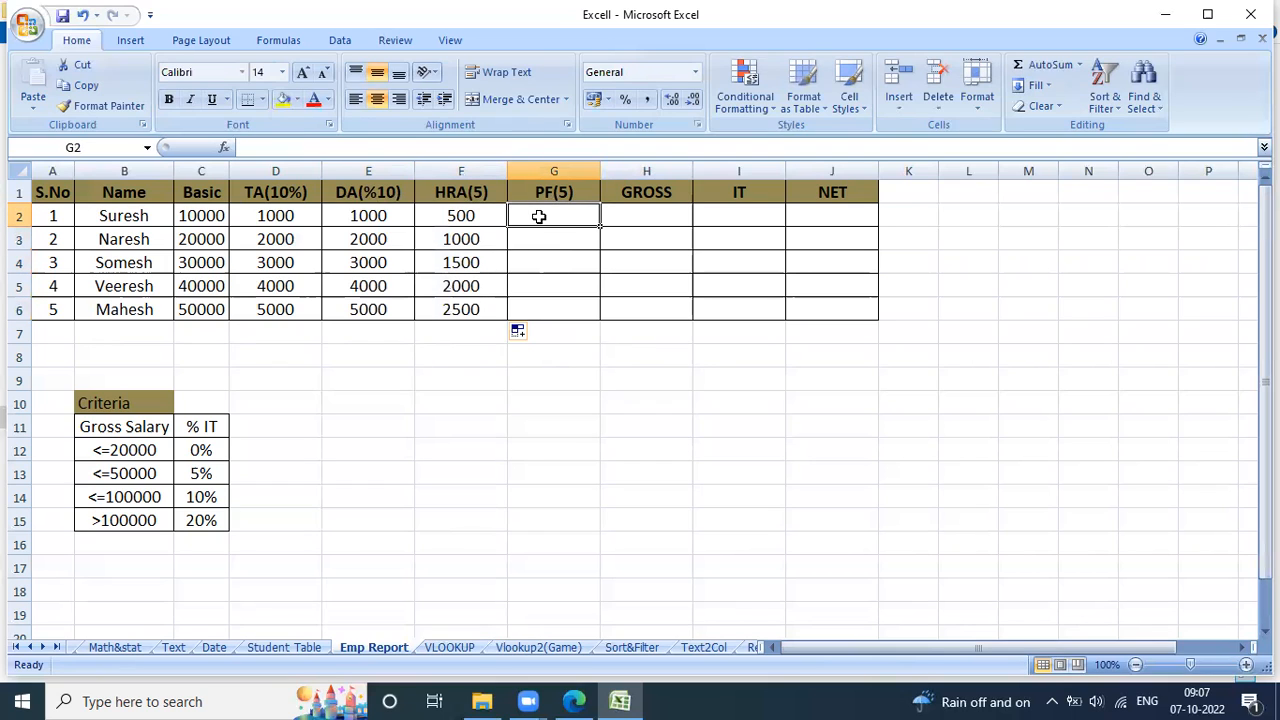
type("=")
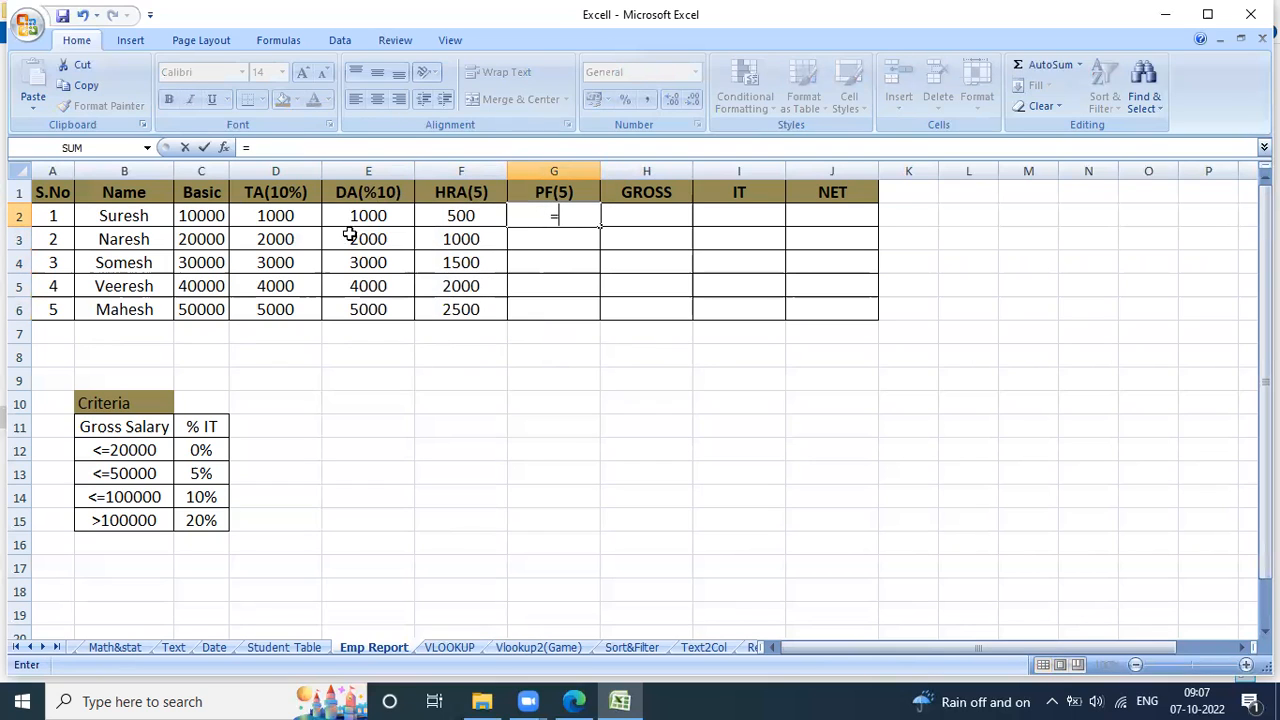
left_click(231, 215)
left_click(216, 215)
type("*5%")
key("Return")
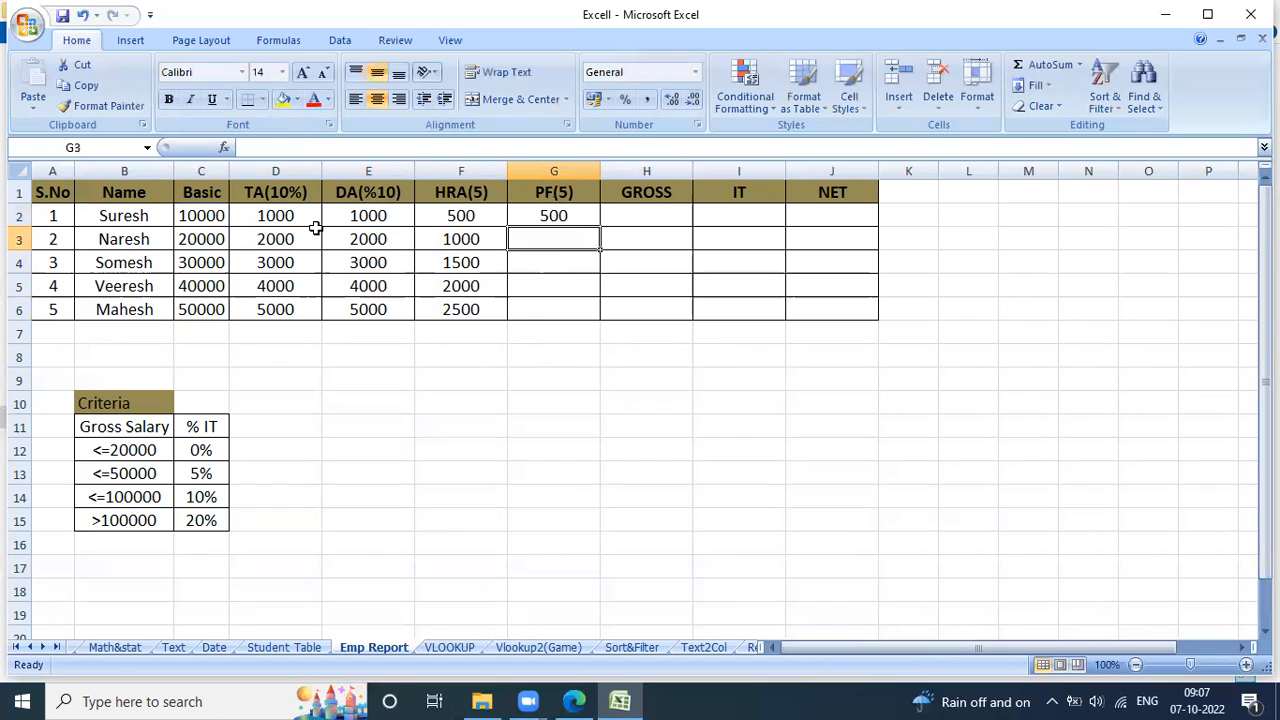
double_click(584, 213)
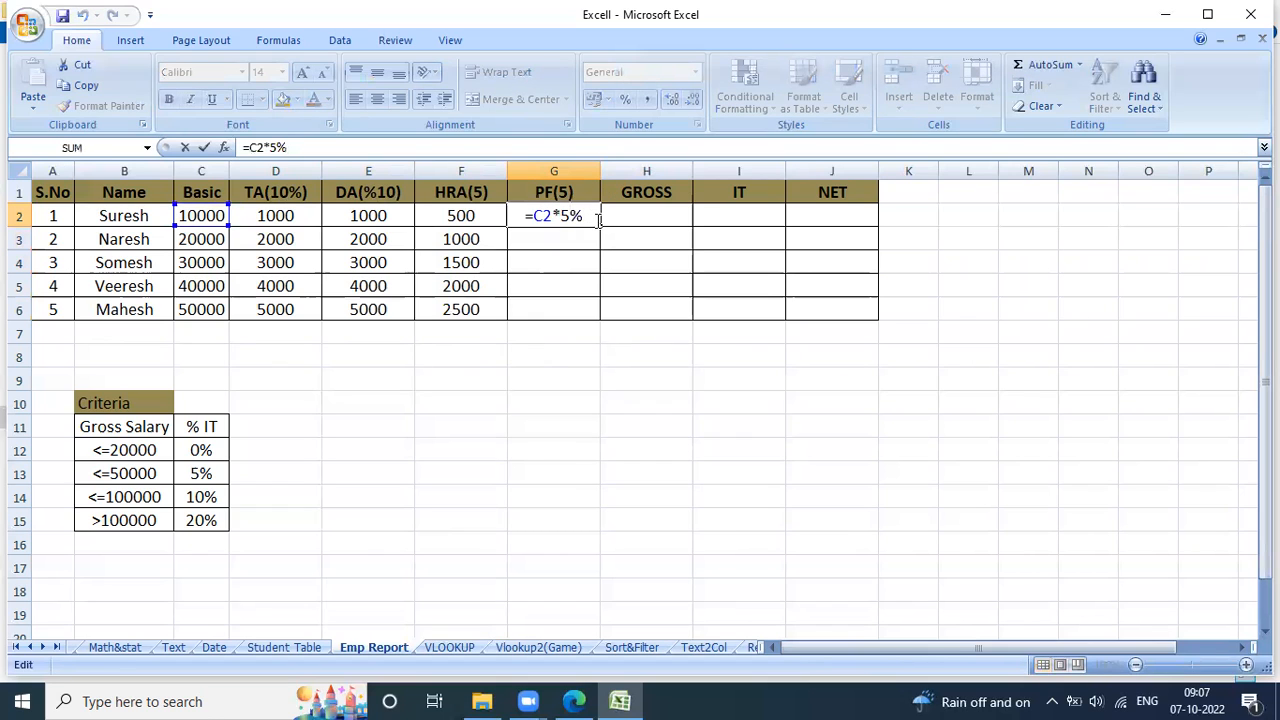
key("Return")
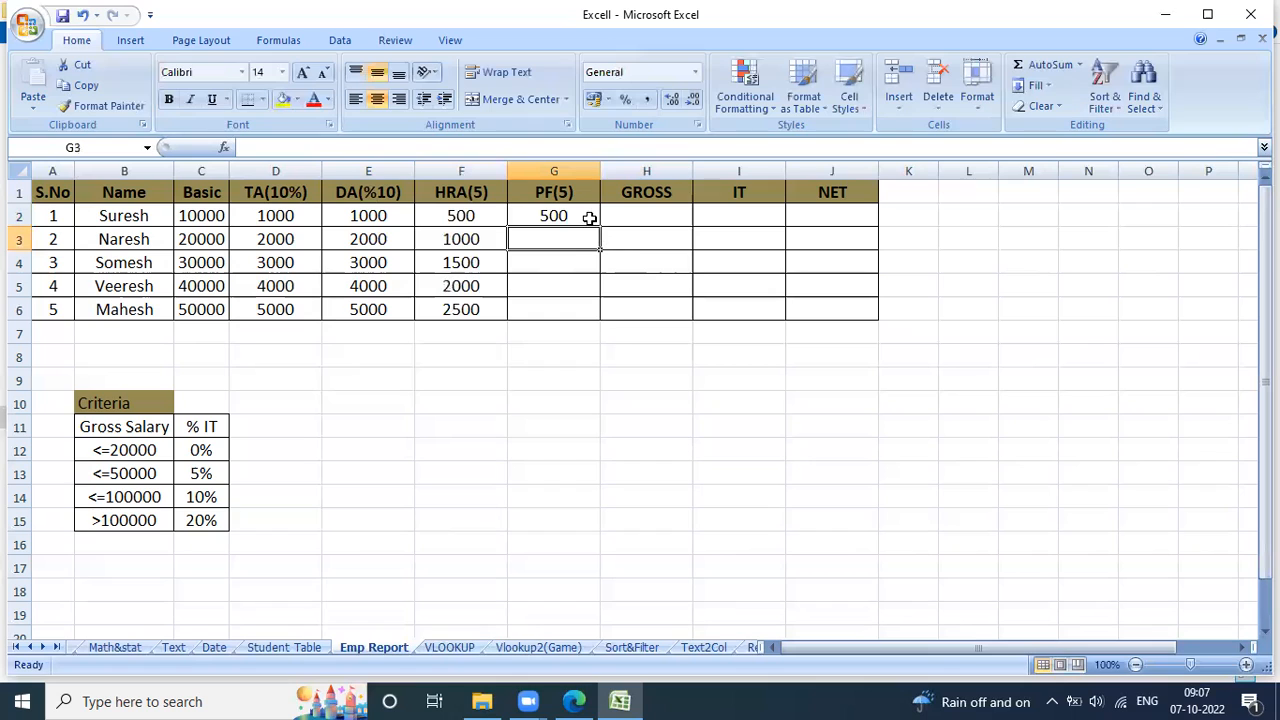
left_click(591, 218)
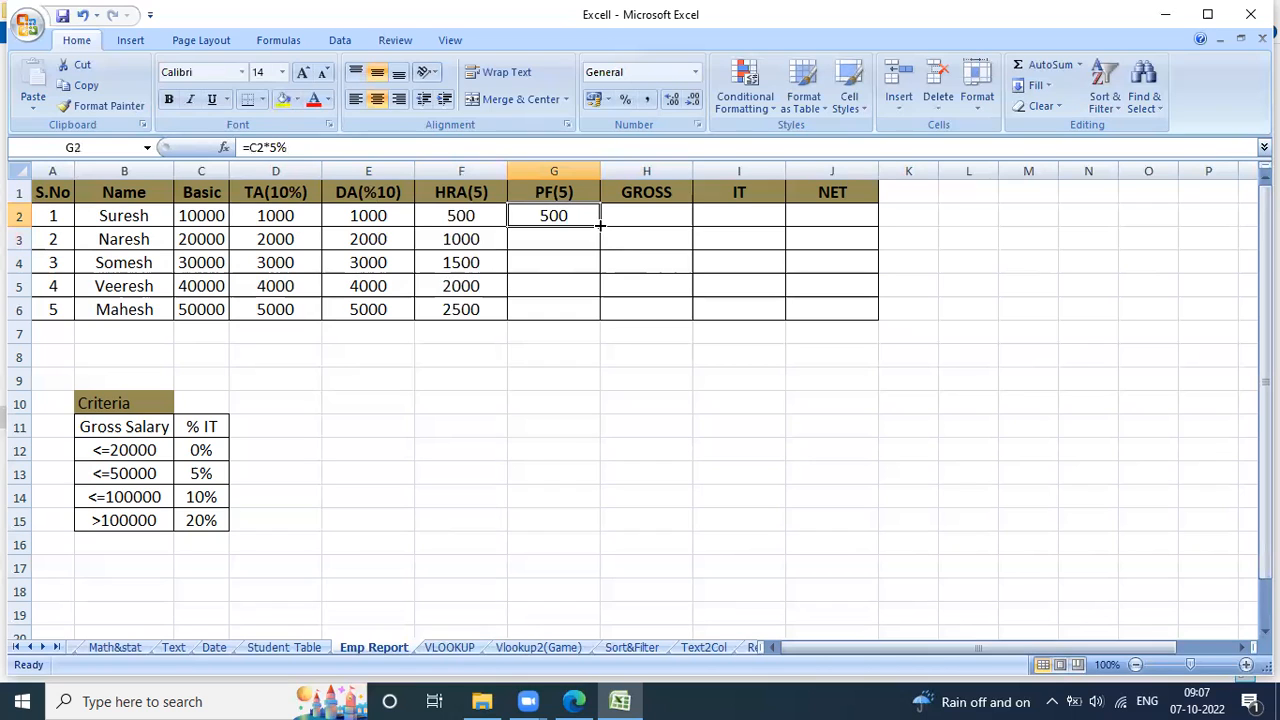
double_click(600, 227)
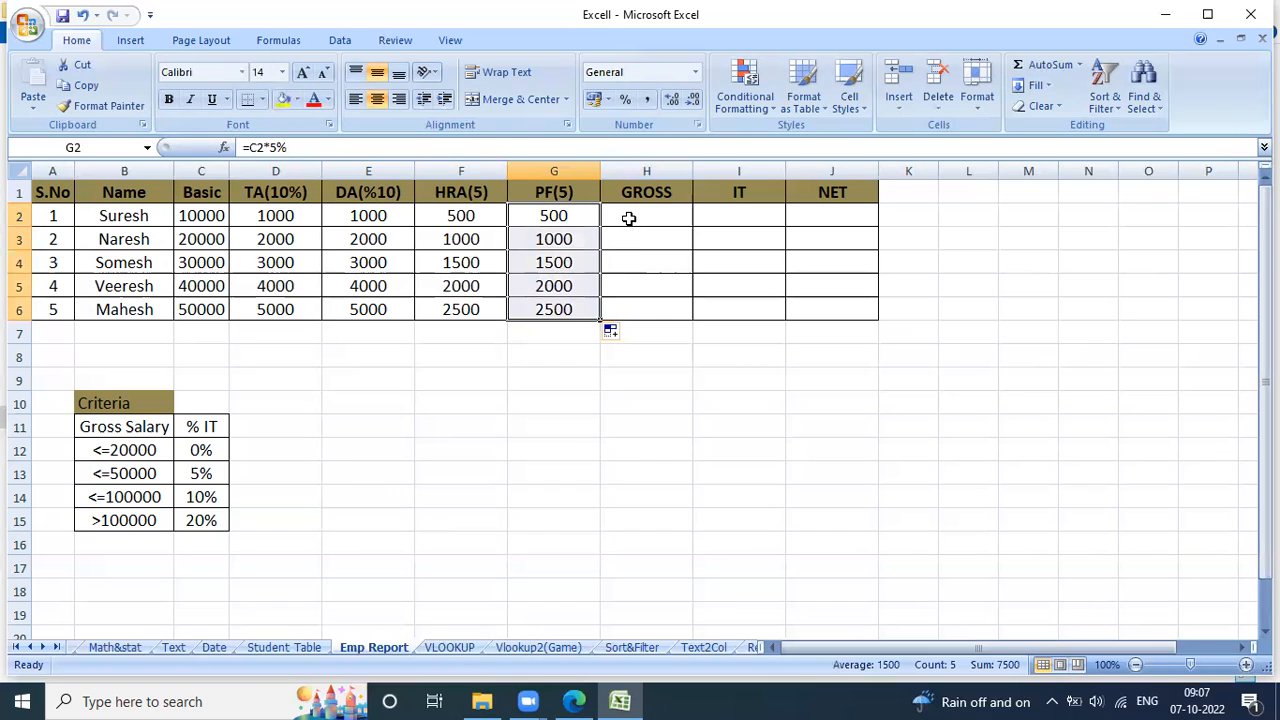
left_click(629, 218)
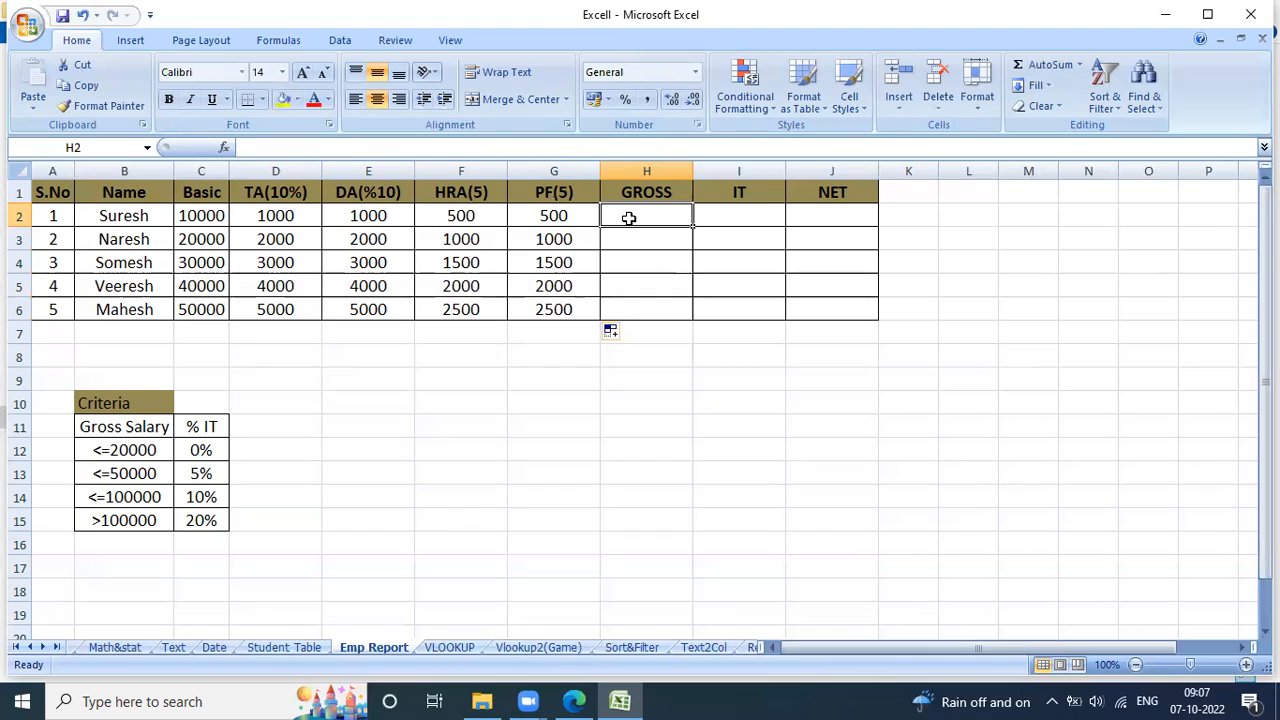
left_click(224, 222)
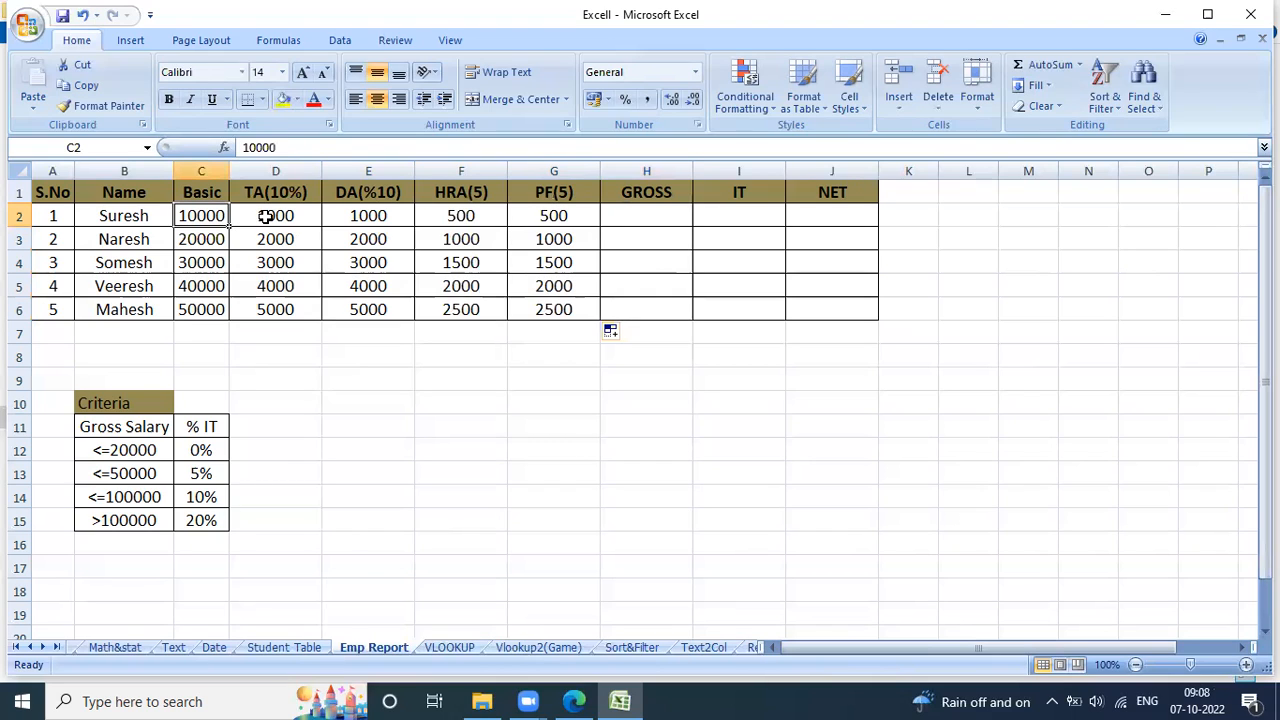
left_click(266, 216)
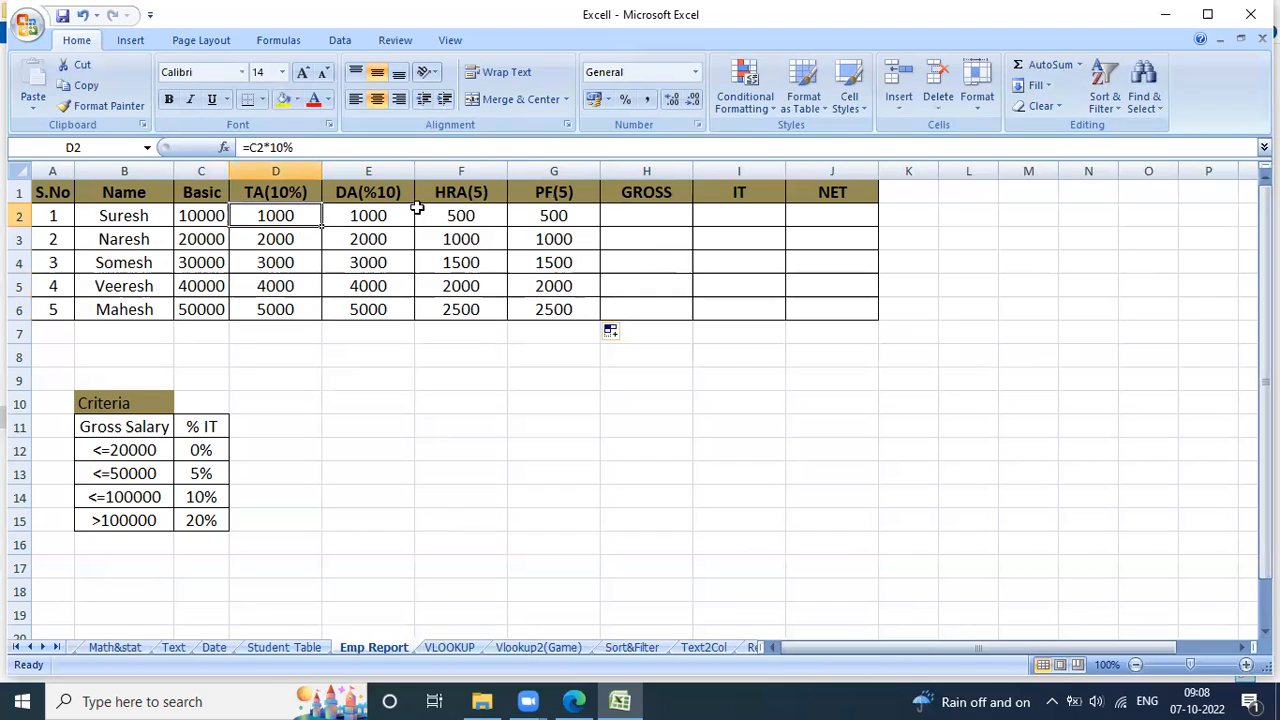
left_click(456, 210)
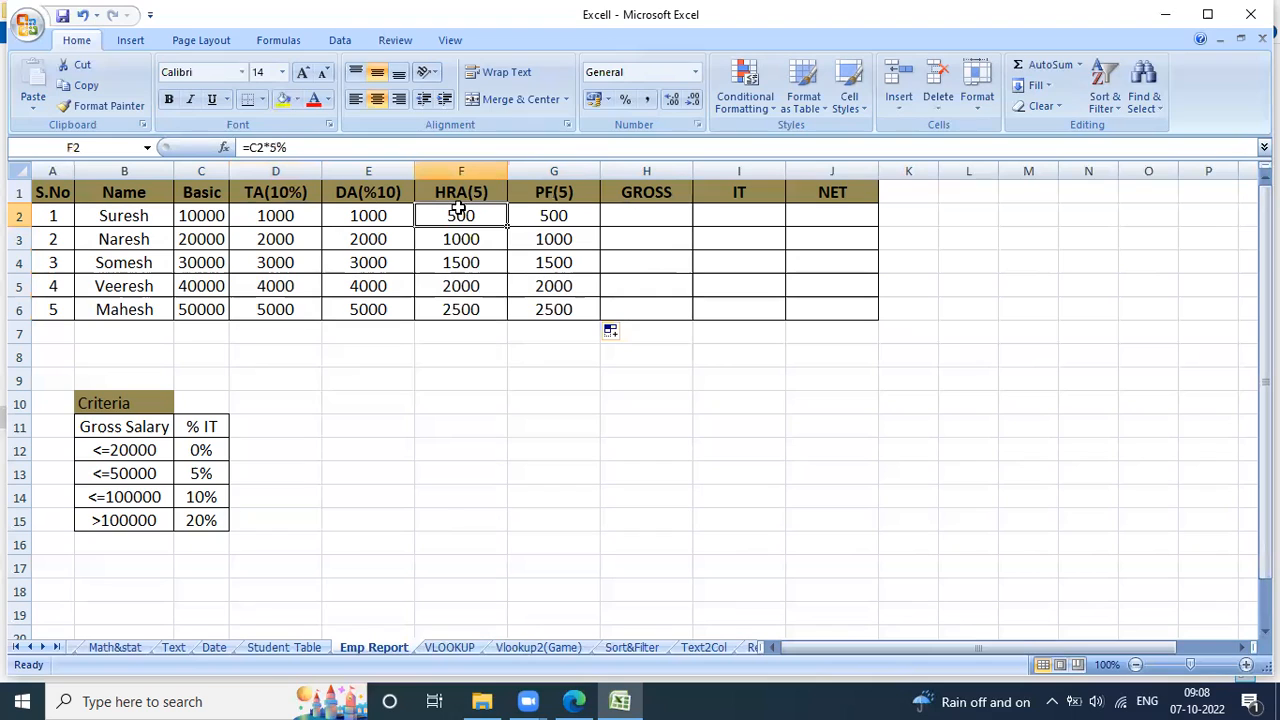
left_click(533, 214)
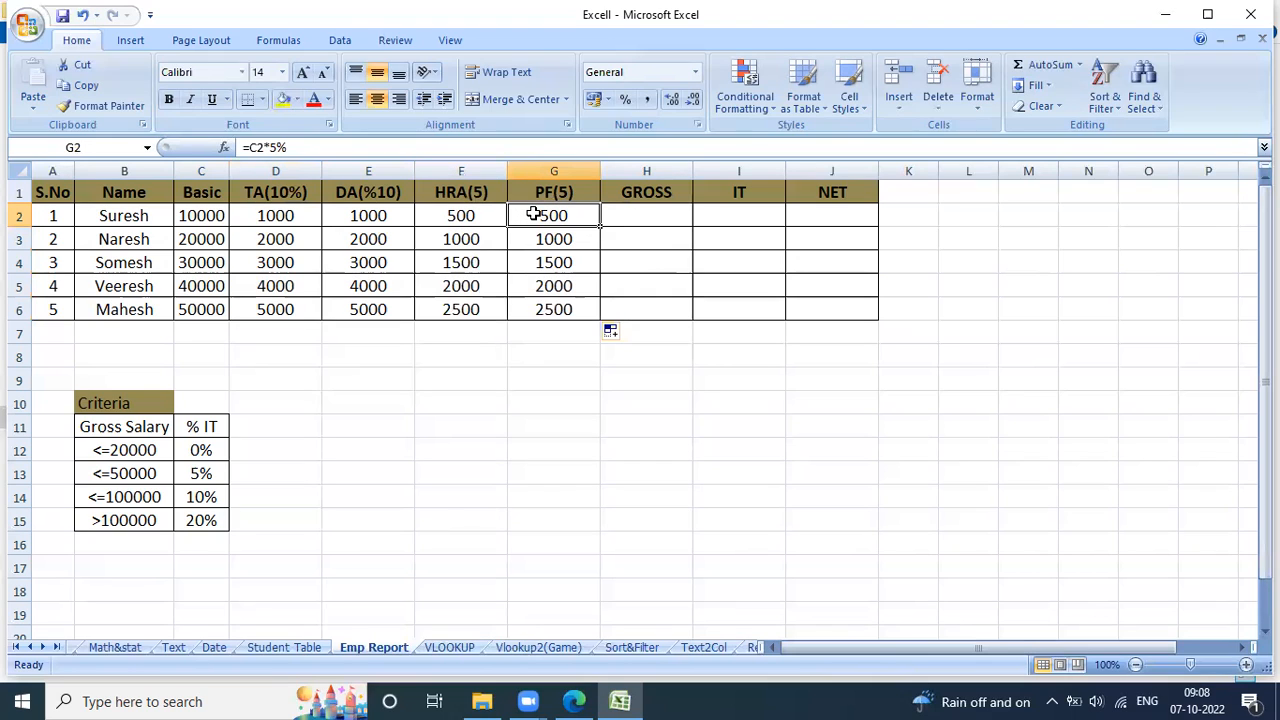
Calculate GROSS in H2 with =C2+D2+E2+F2-G2 and fill the formula down to H6.
left_click(611, 218)
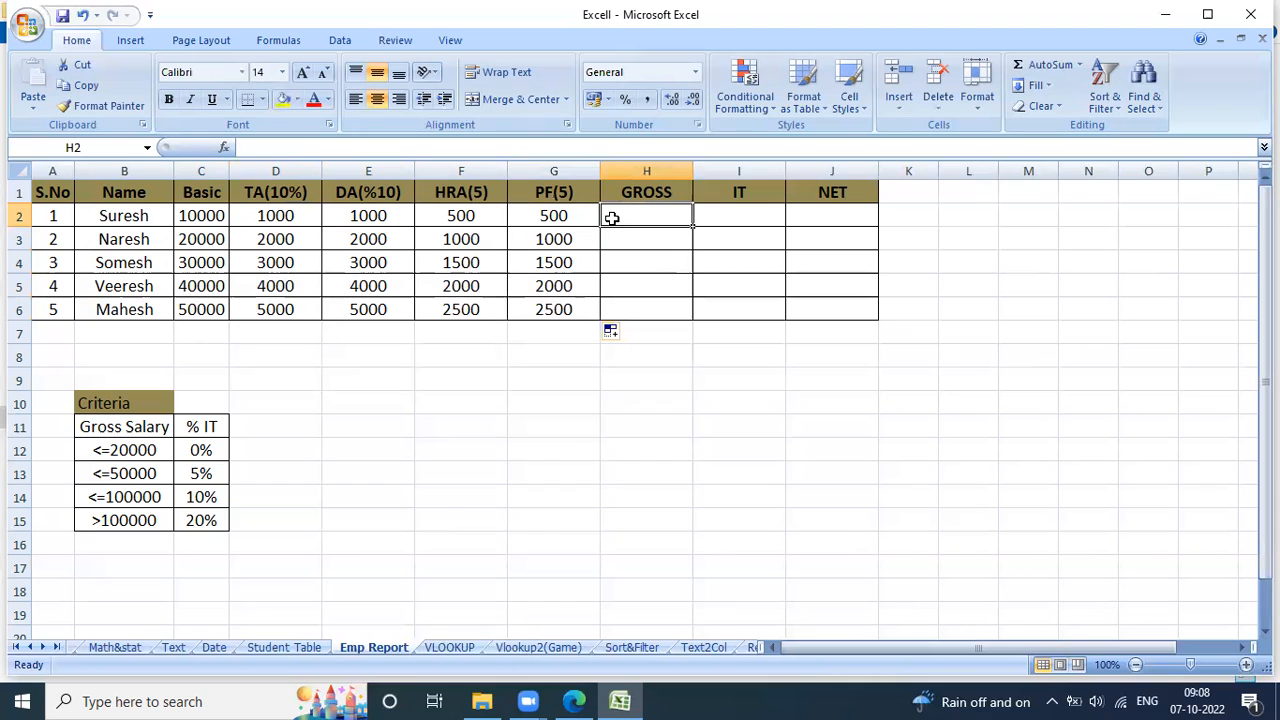
type("=")
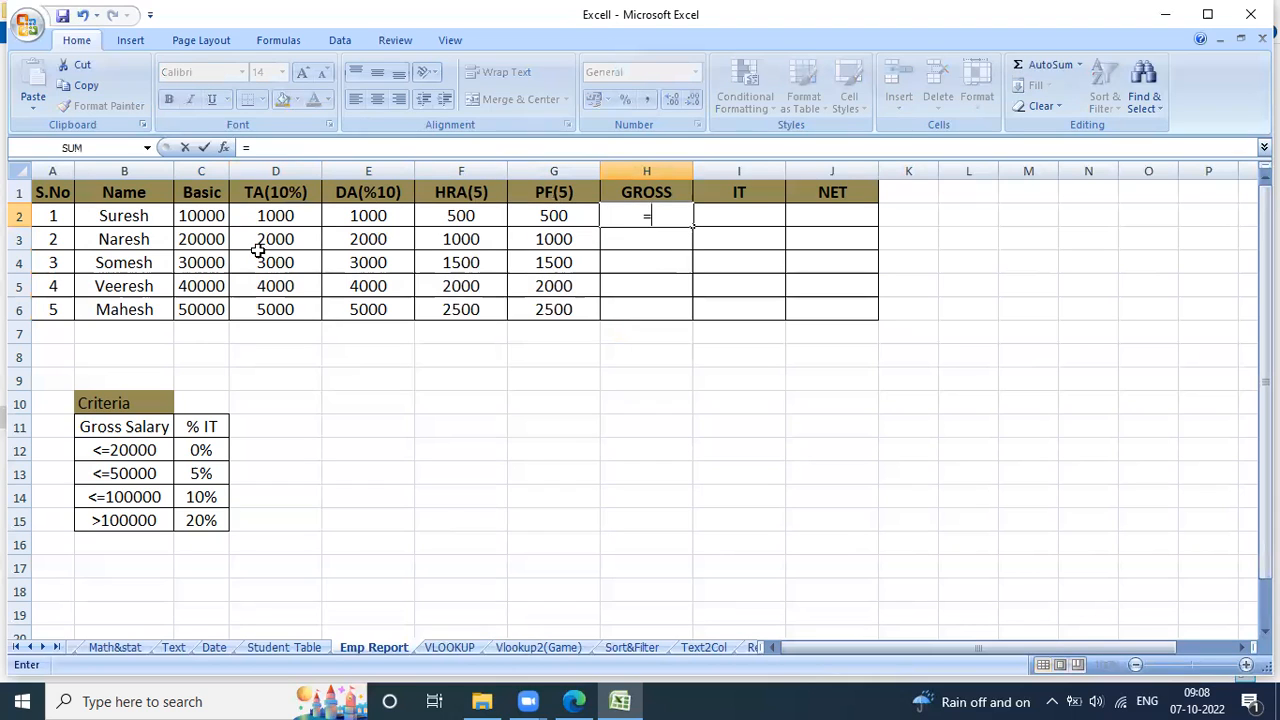
left_click(218, 222)
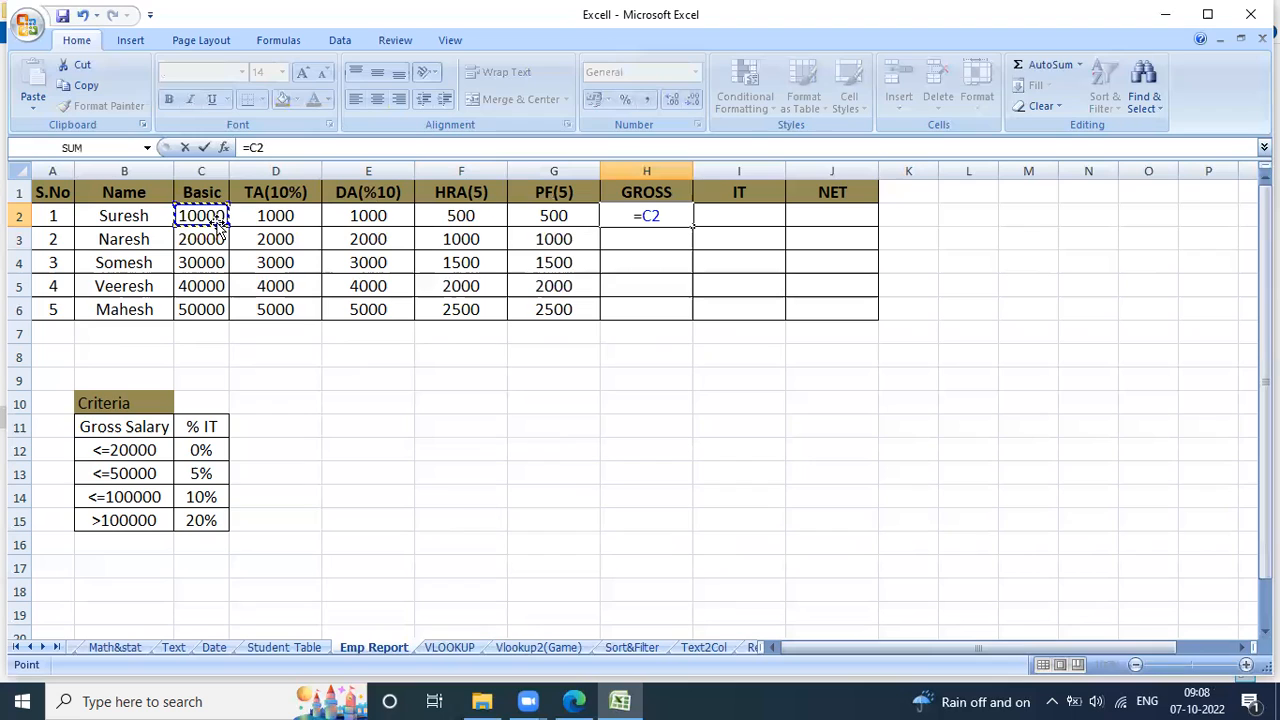
type("+")
left_click(255, 219)
type("+")
left_click(388, 214)
type("+")
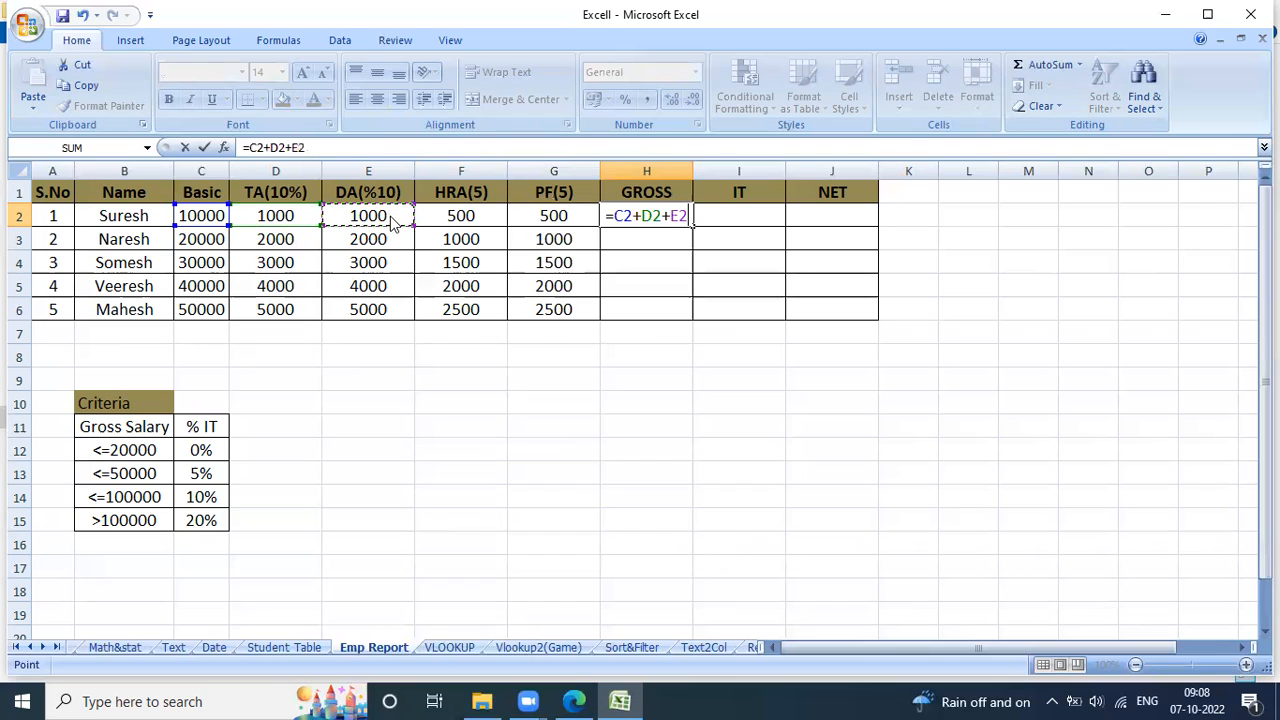
left_click(479, 215)
type("-")
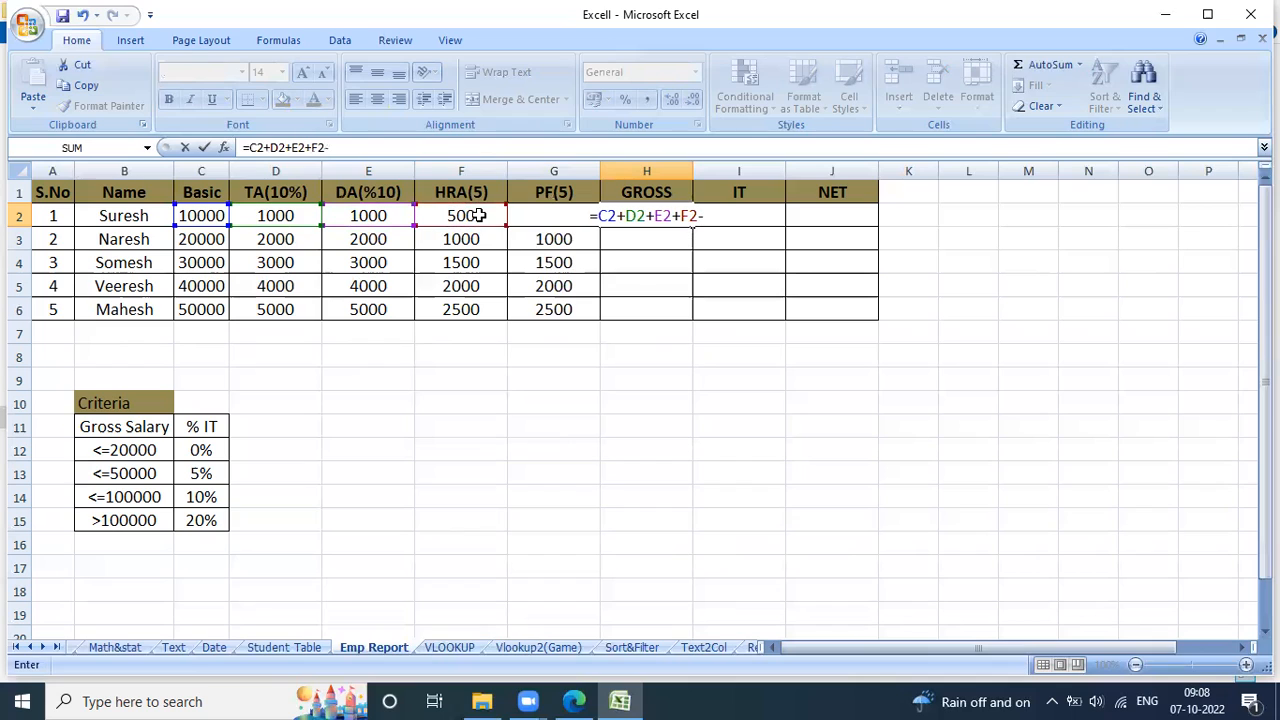
left_click(530, 224)
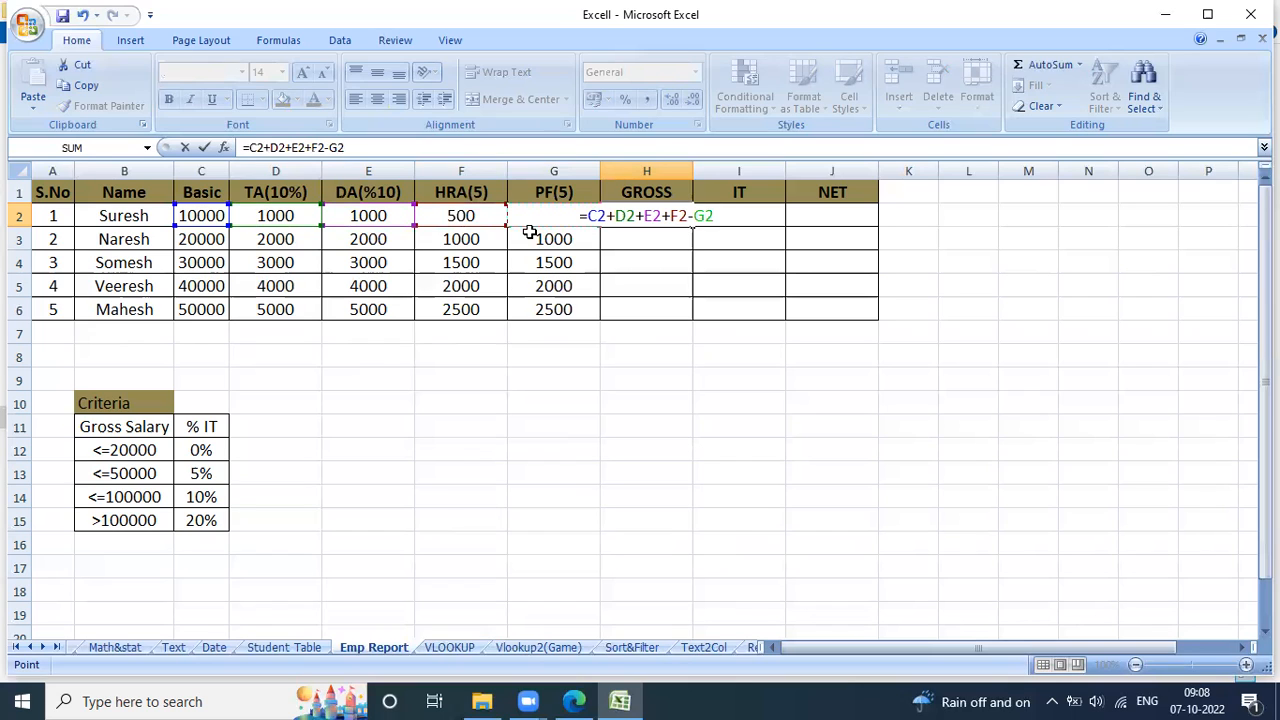
key("Return")
key("Up")
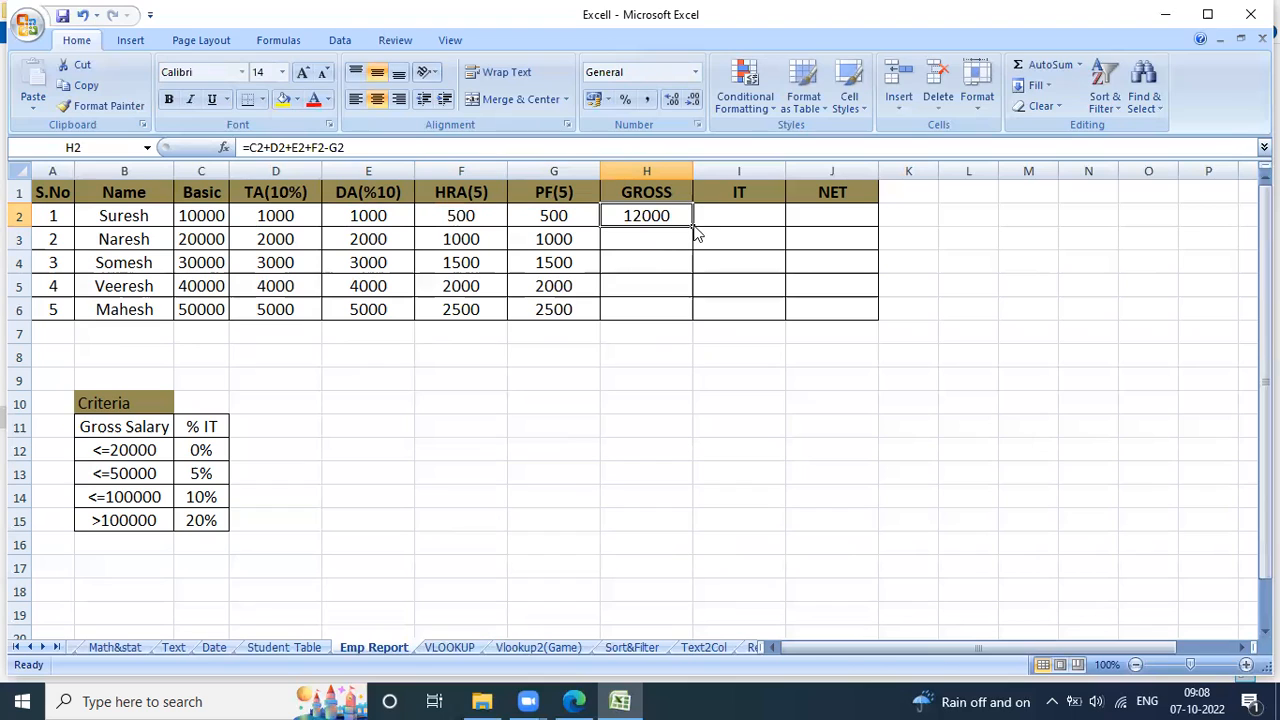
double_click(695, 227)
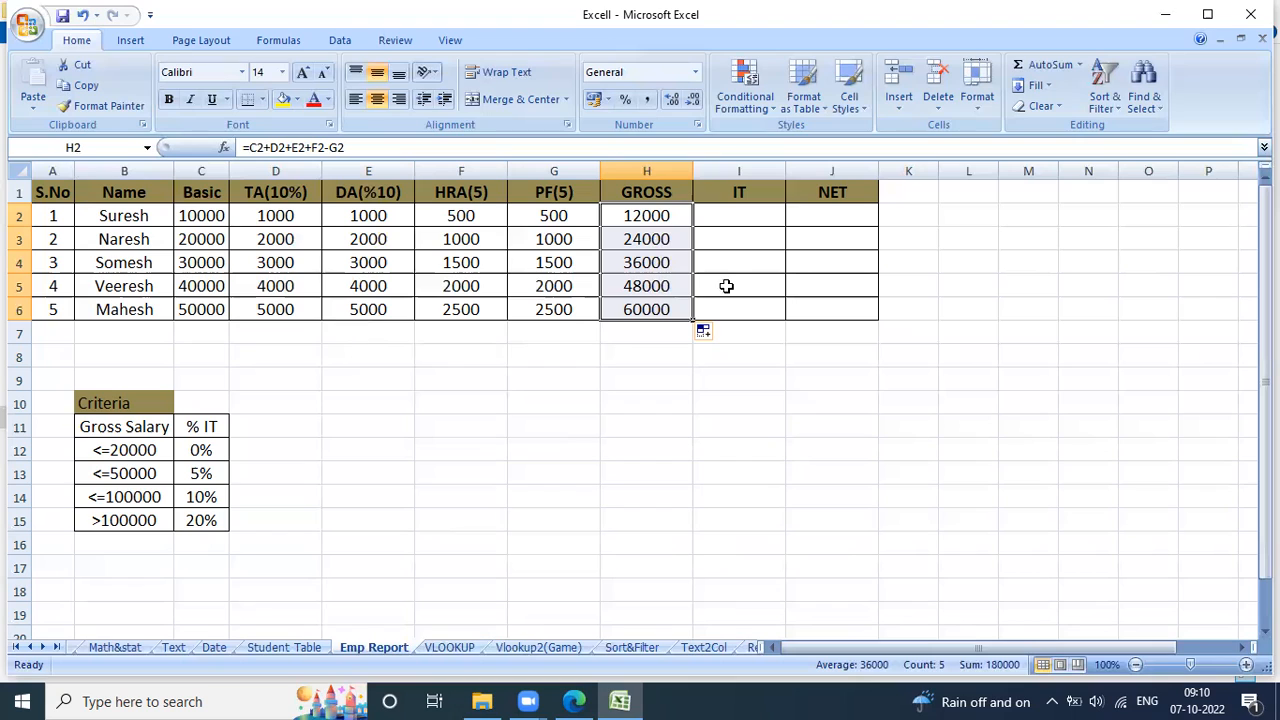
Widen the IT column (column I) to about three times its width to make room for a long formula.
left_click(790, 183)
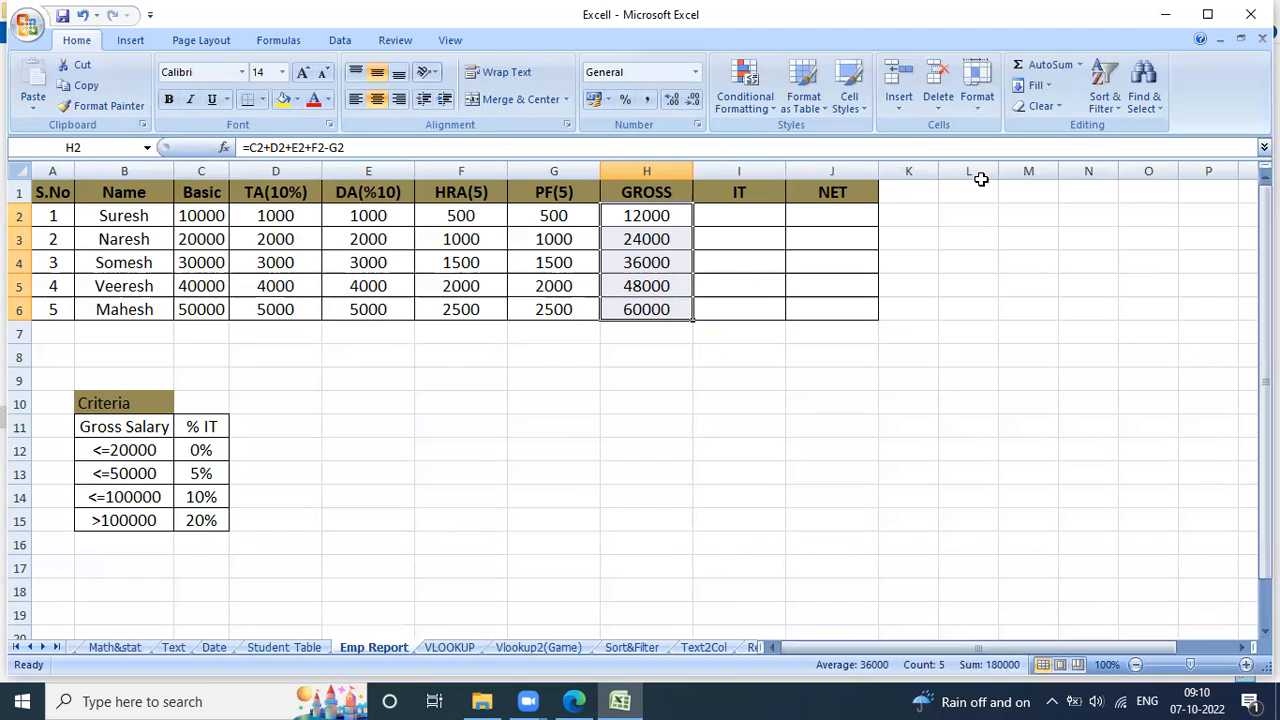
left_click(793, 177)
left_click_drag(793, 177, 925, 159)
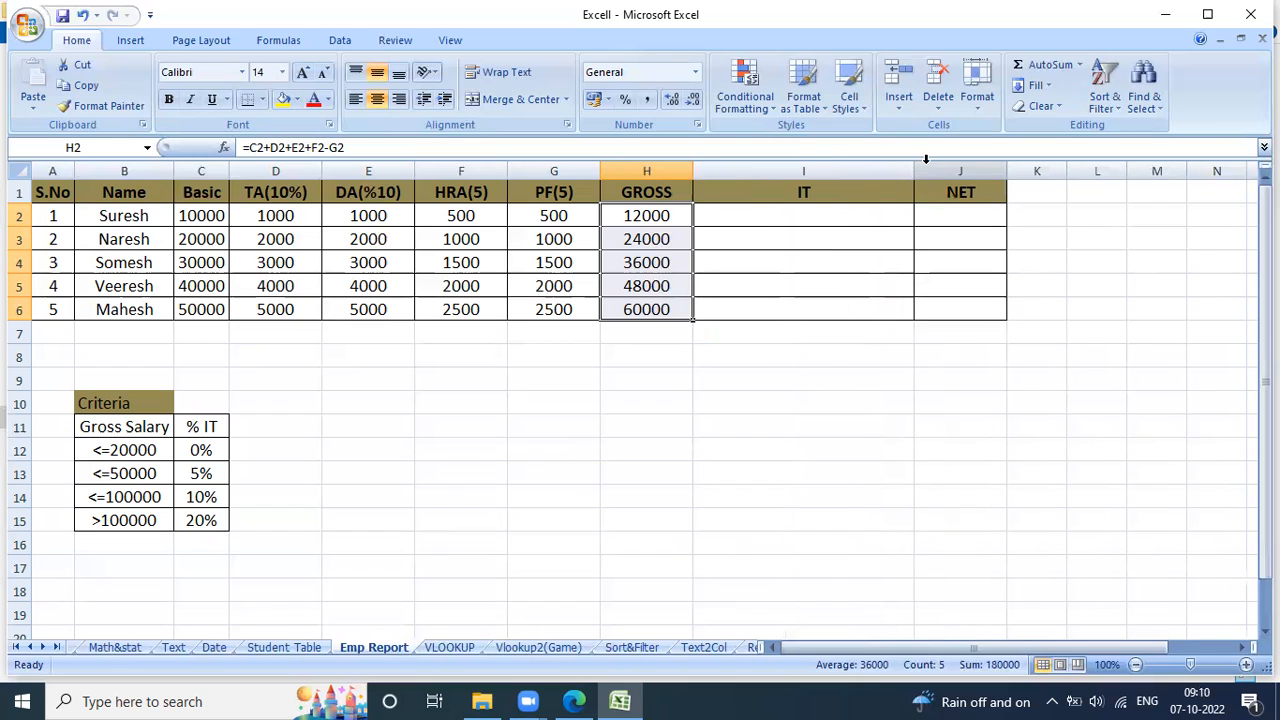
left_click_drag(911, 175, 966, 176)
Start the income tax formula in I2 with the 0% condition for gross up to 20000: =IF(H2<=20000,H2*0%,.
left_click(849, 209)
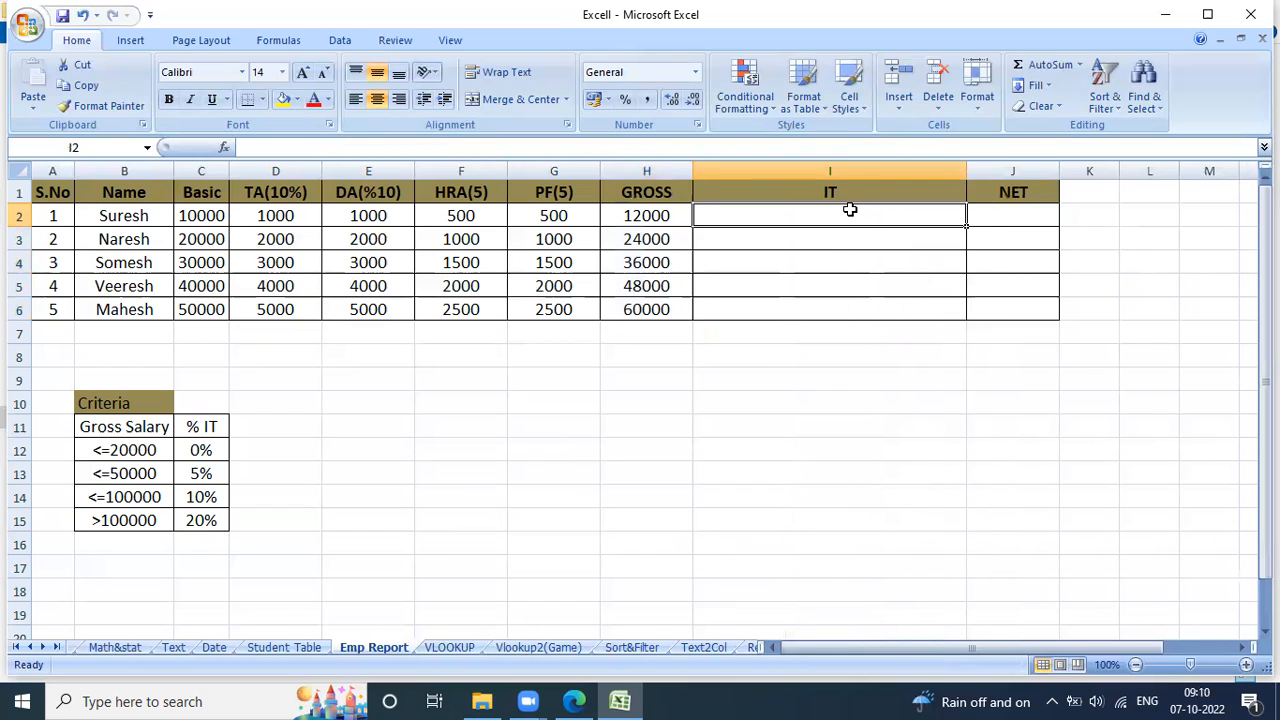
type("=IF(")
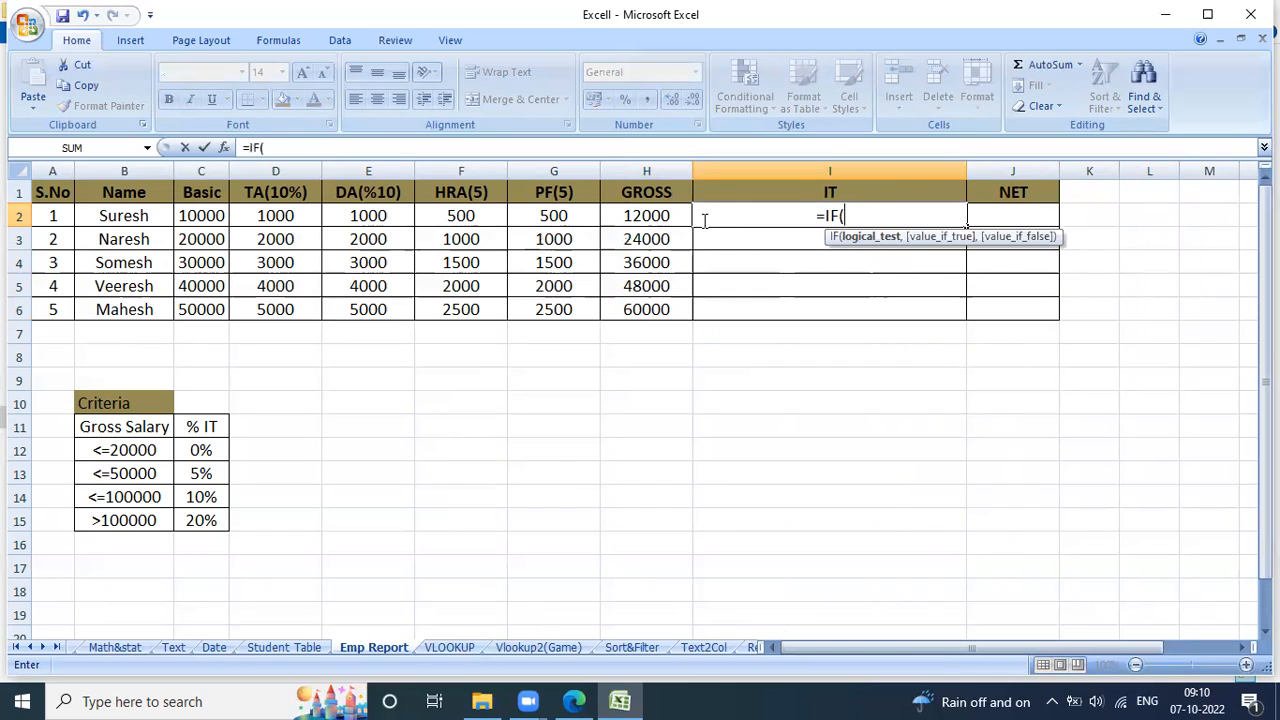
left_click(666, 217)
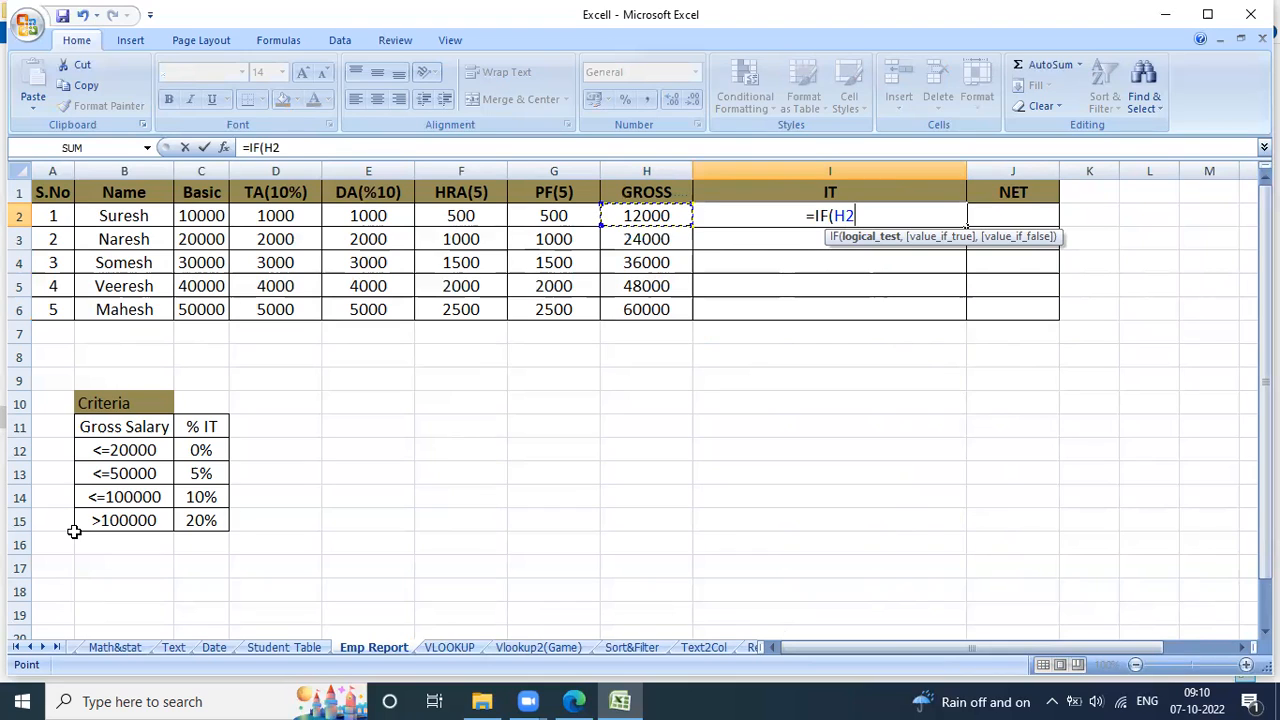
type("<=")
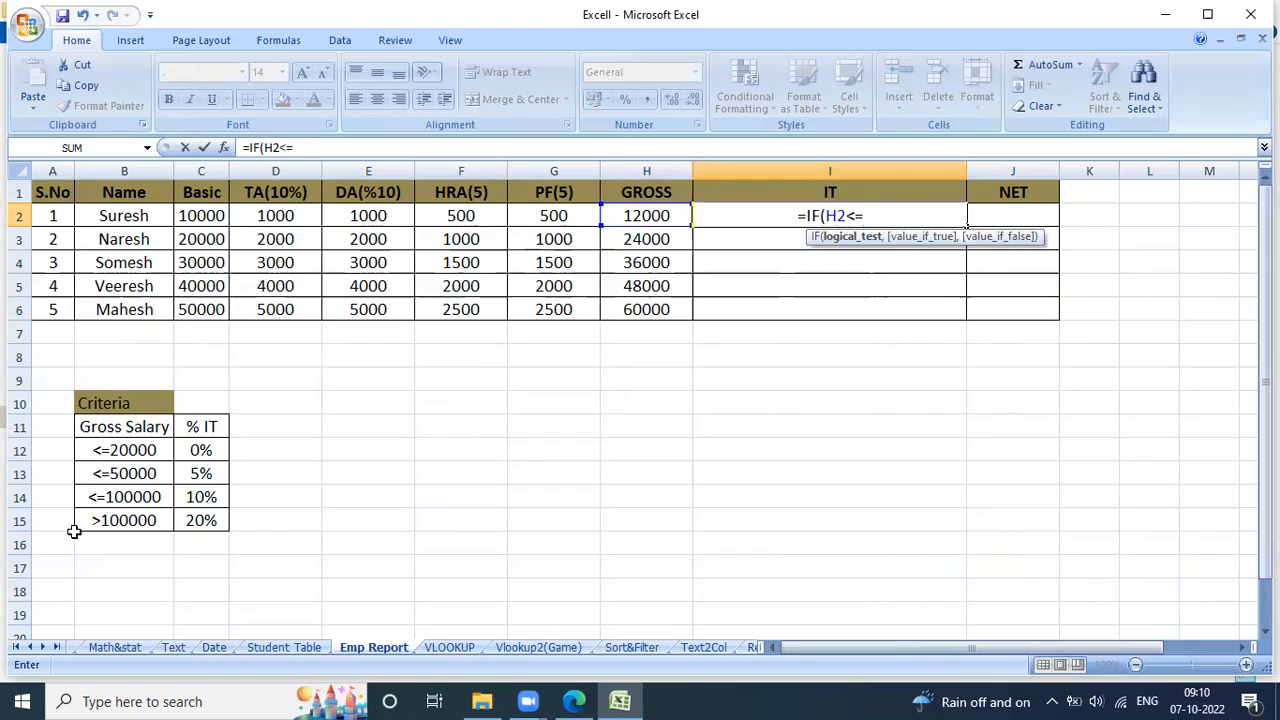
type("20000,")
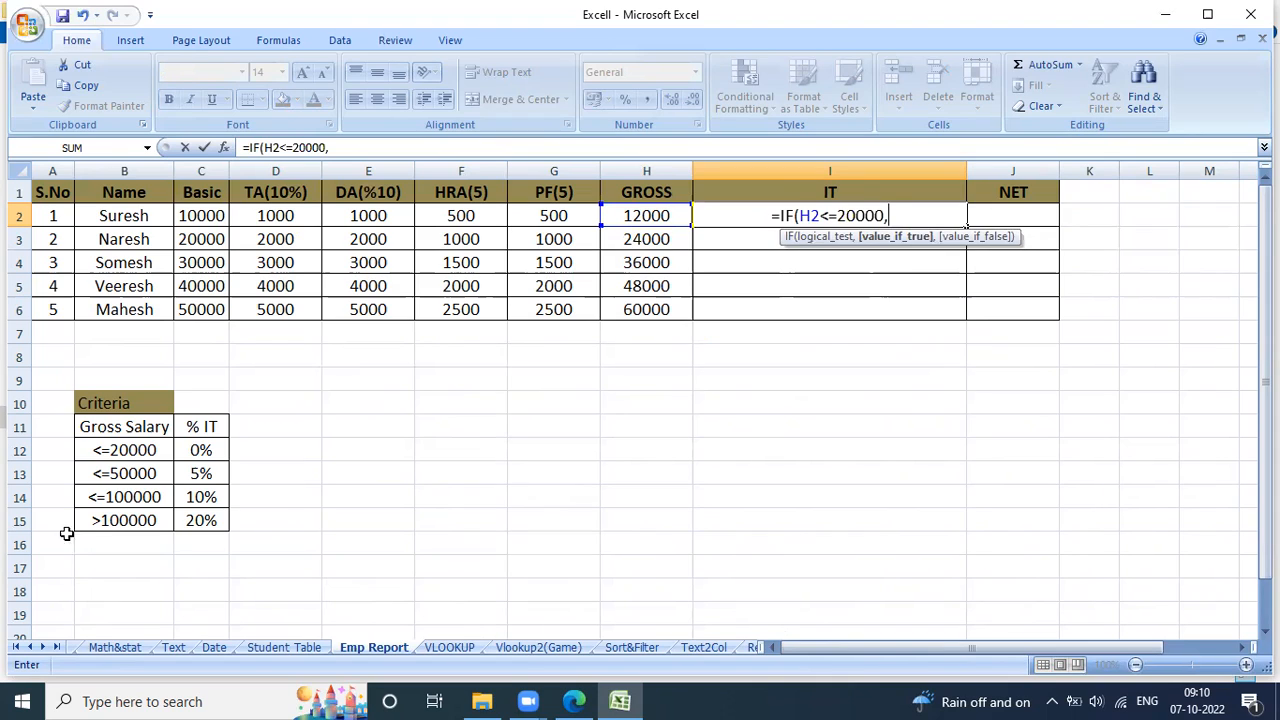
left_click(651, 218)
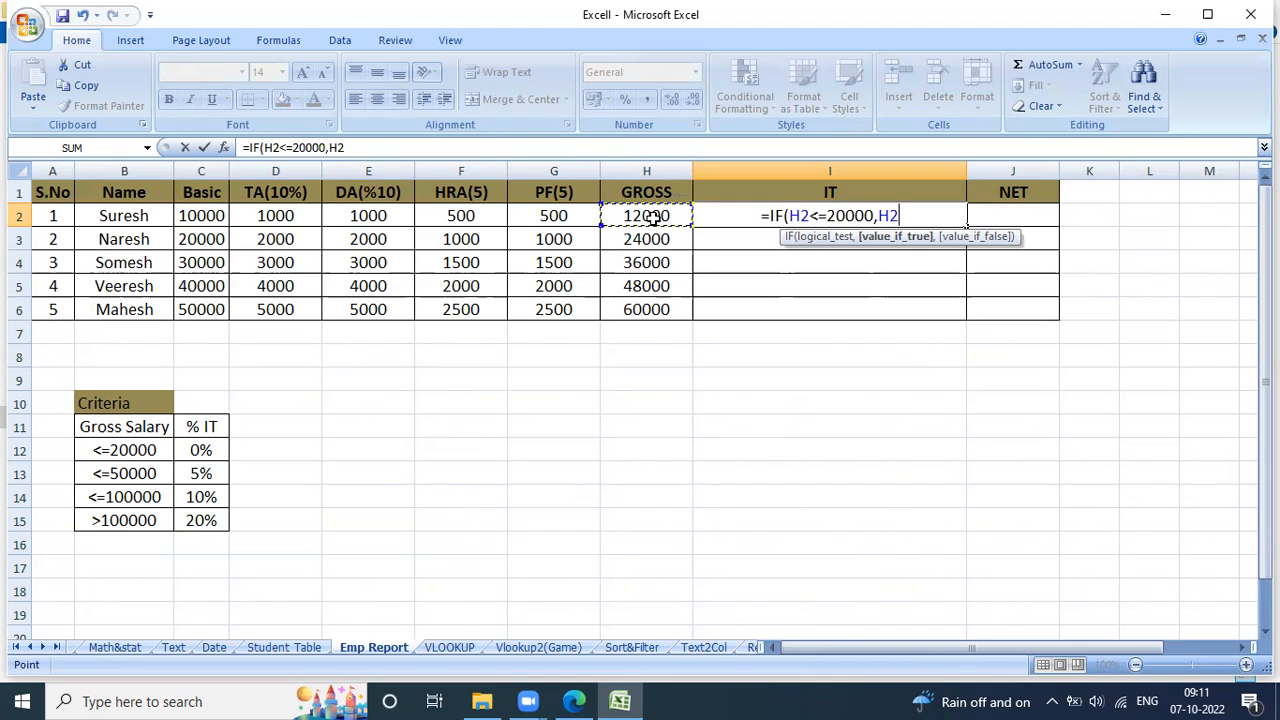
type(")")
key("BackSpace")
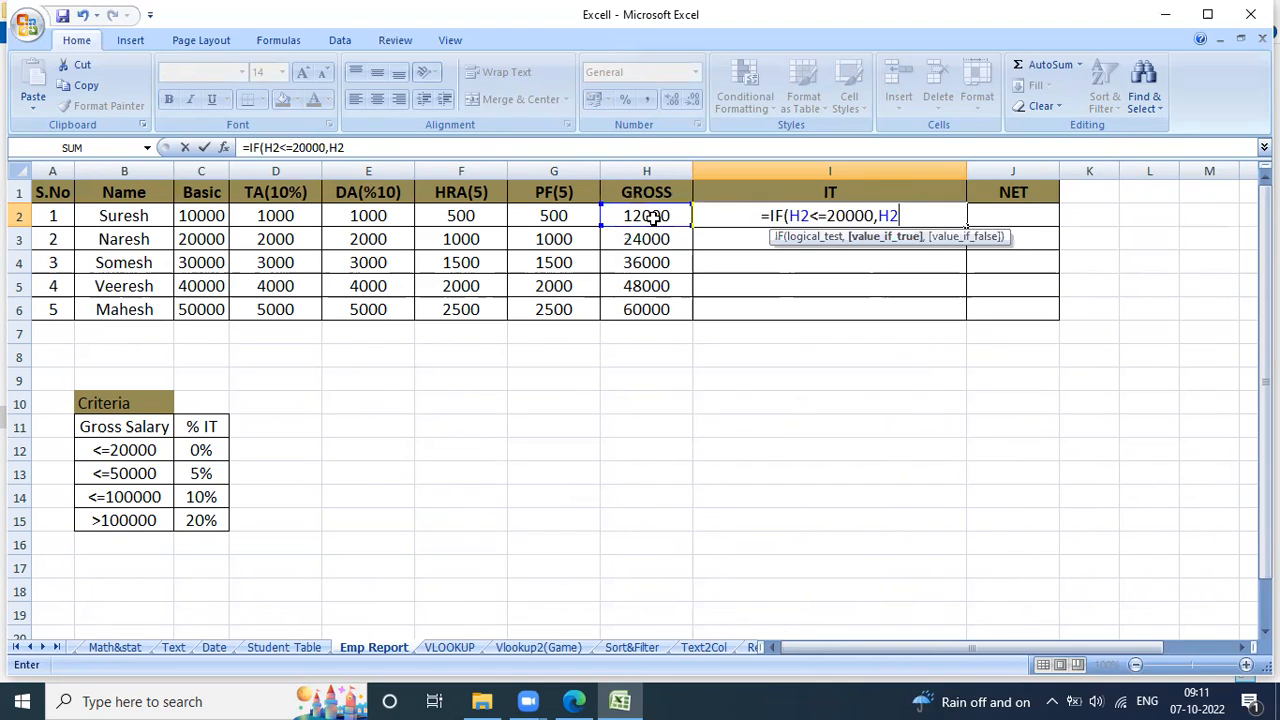
type("*0")
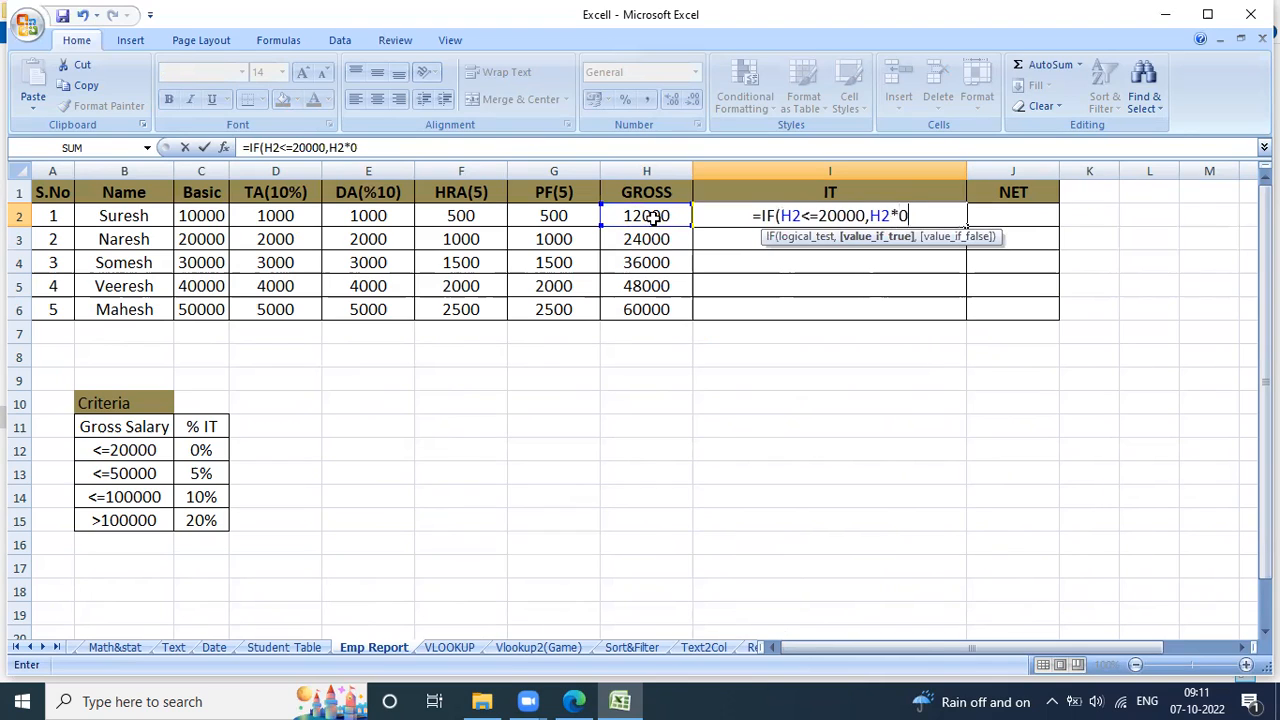
type("%")
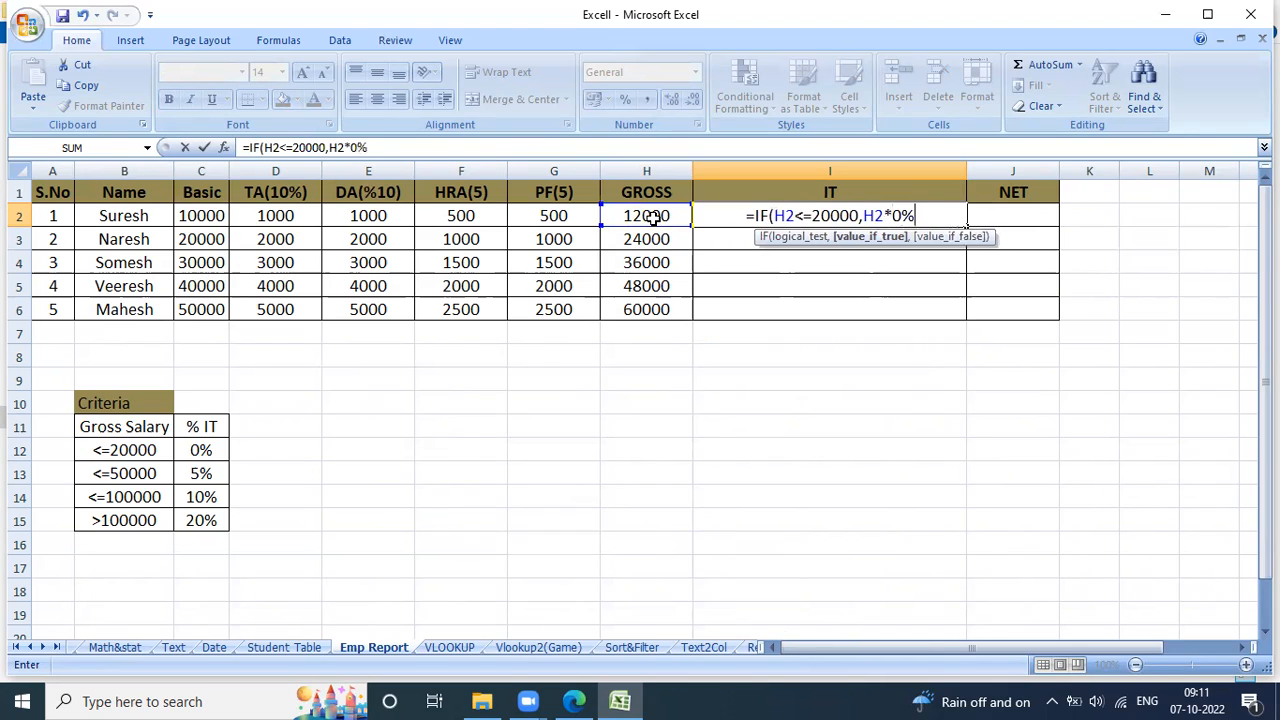
type(",")
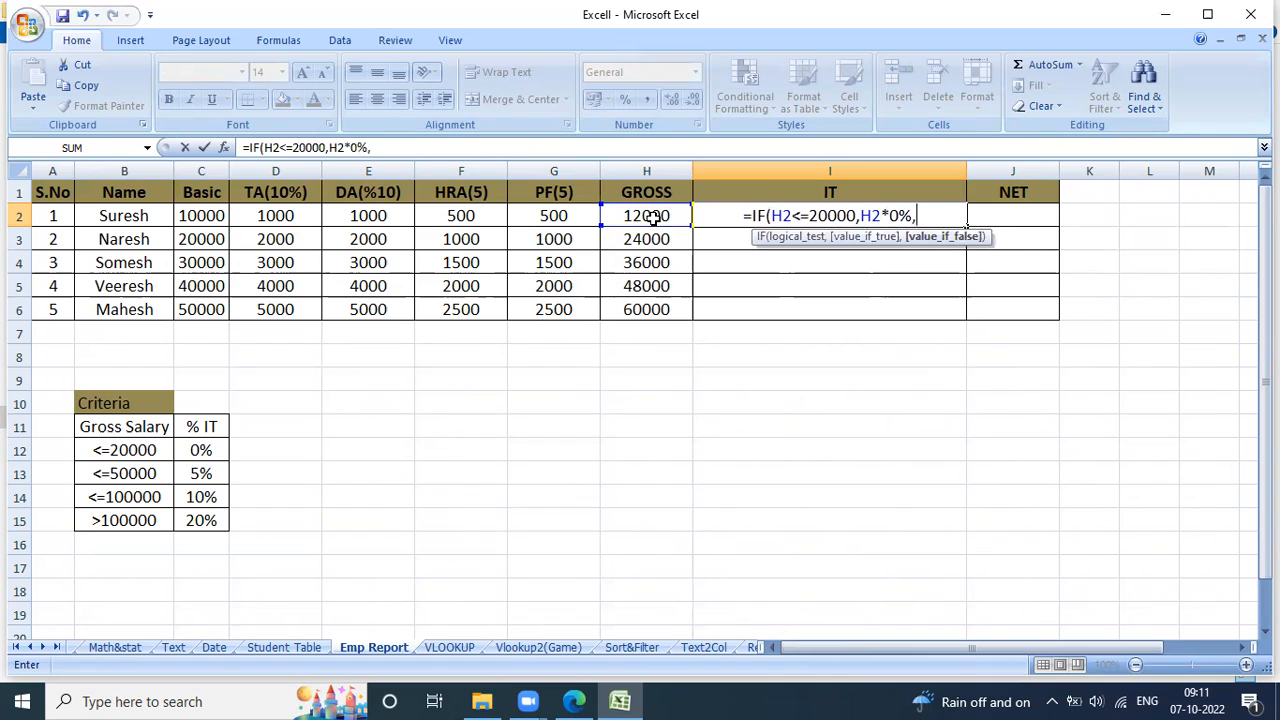
type("IF(")
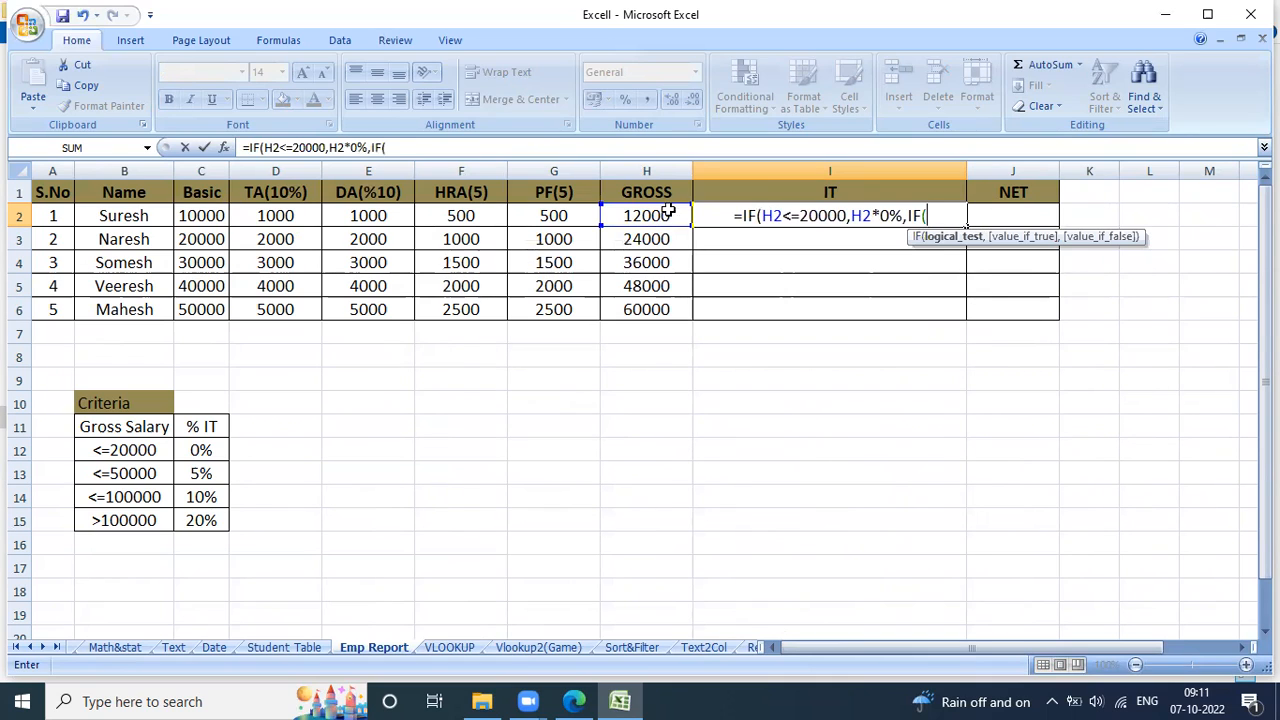
Continue the I2 formula with a nested 5% condition for gross up to 50000: IF(H2<=50000,H2*5%,.
left_click(665, 217)
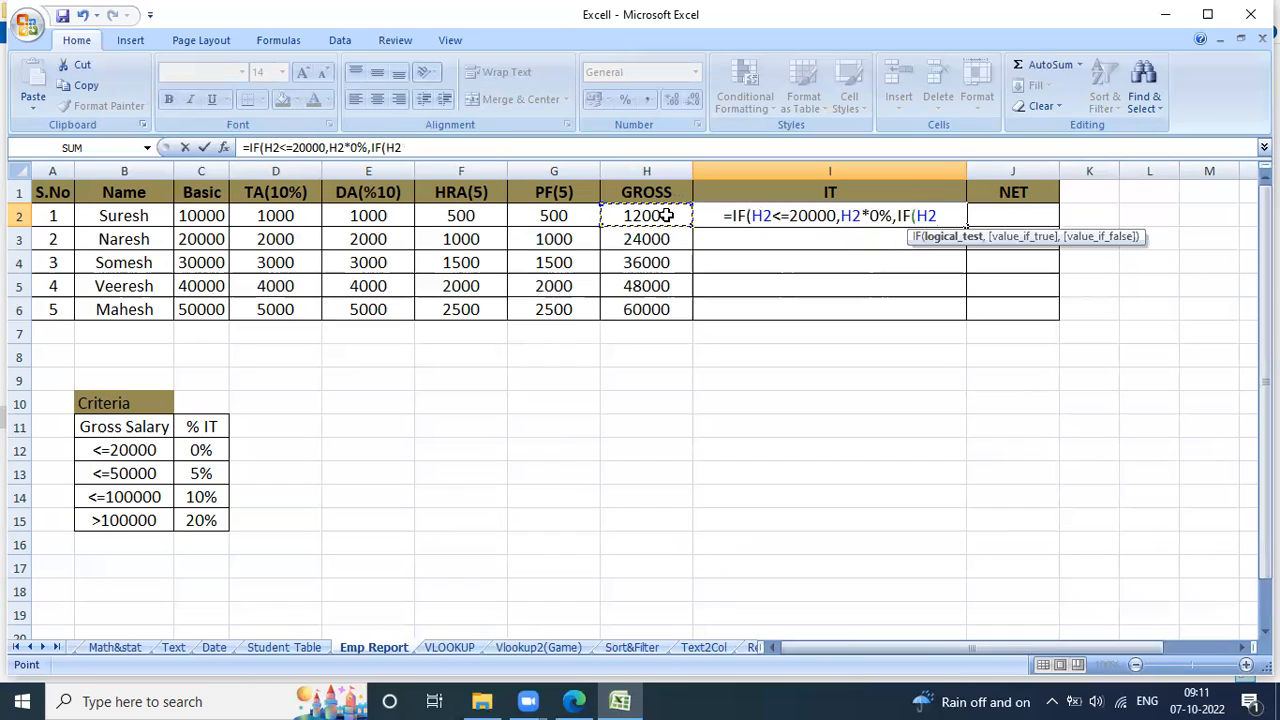
type("<=")
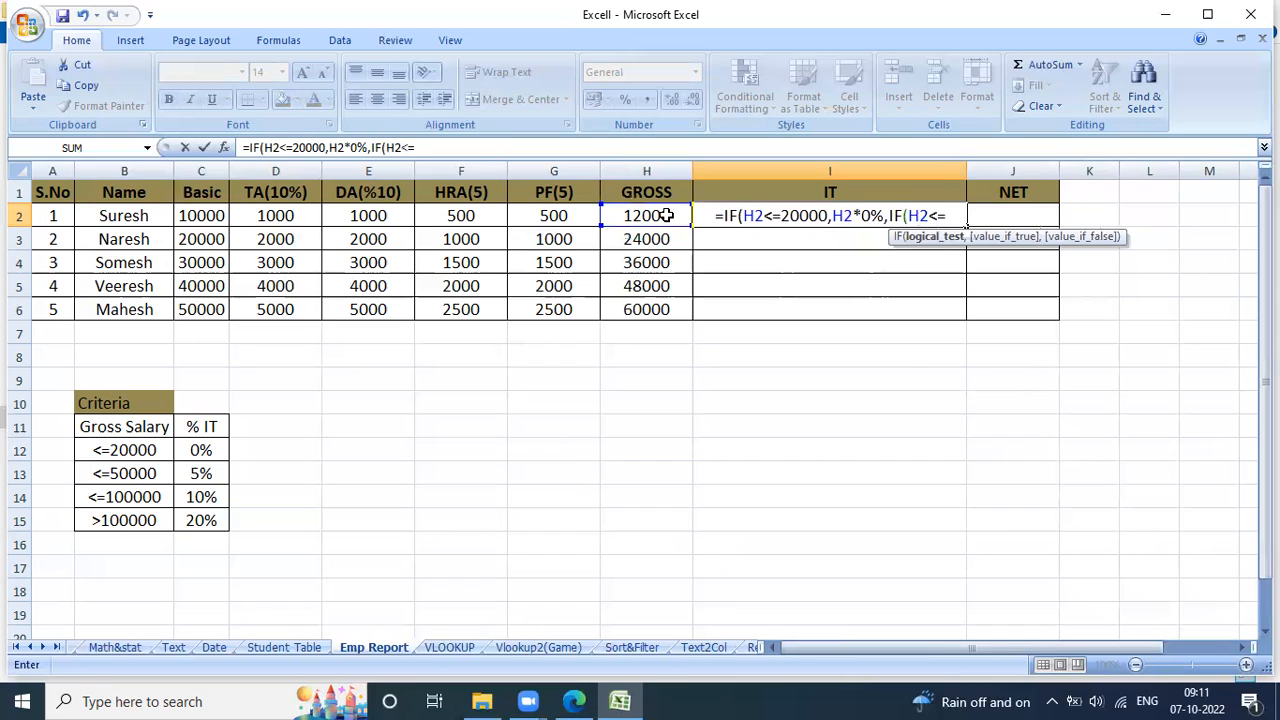
type("50000,")
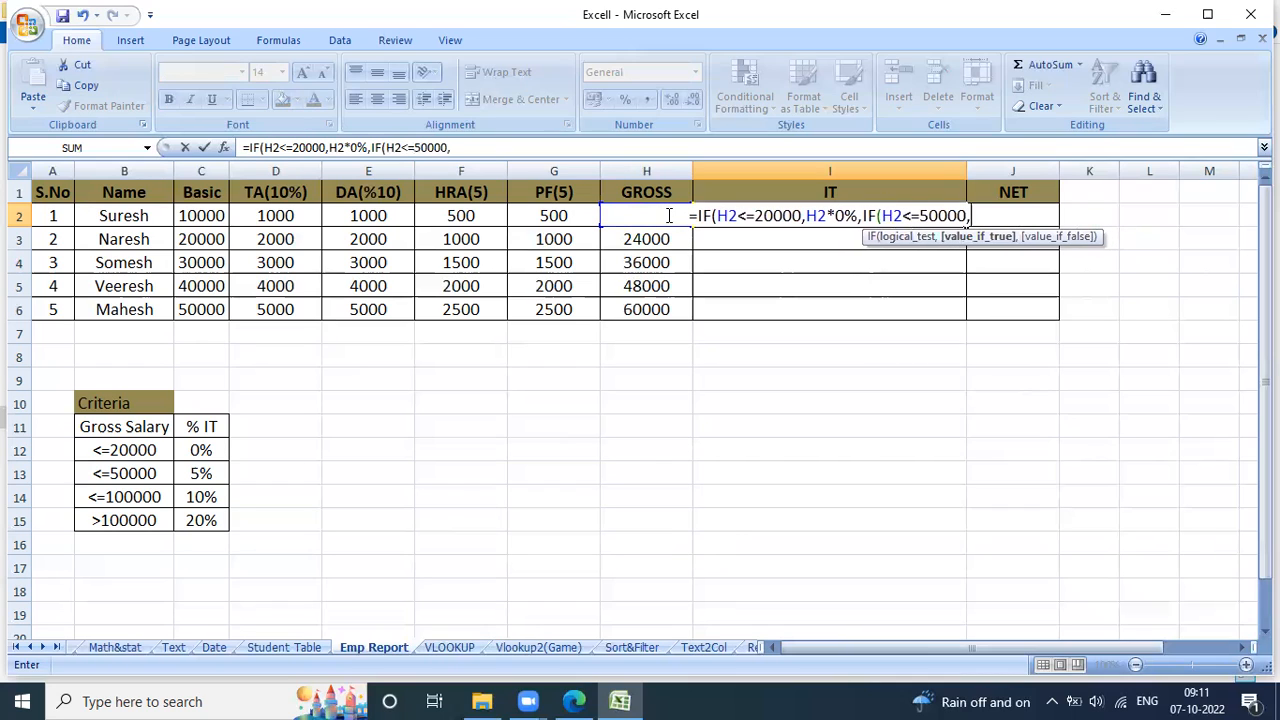
left_click(643, 237)
key("Up")
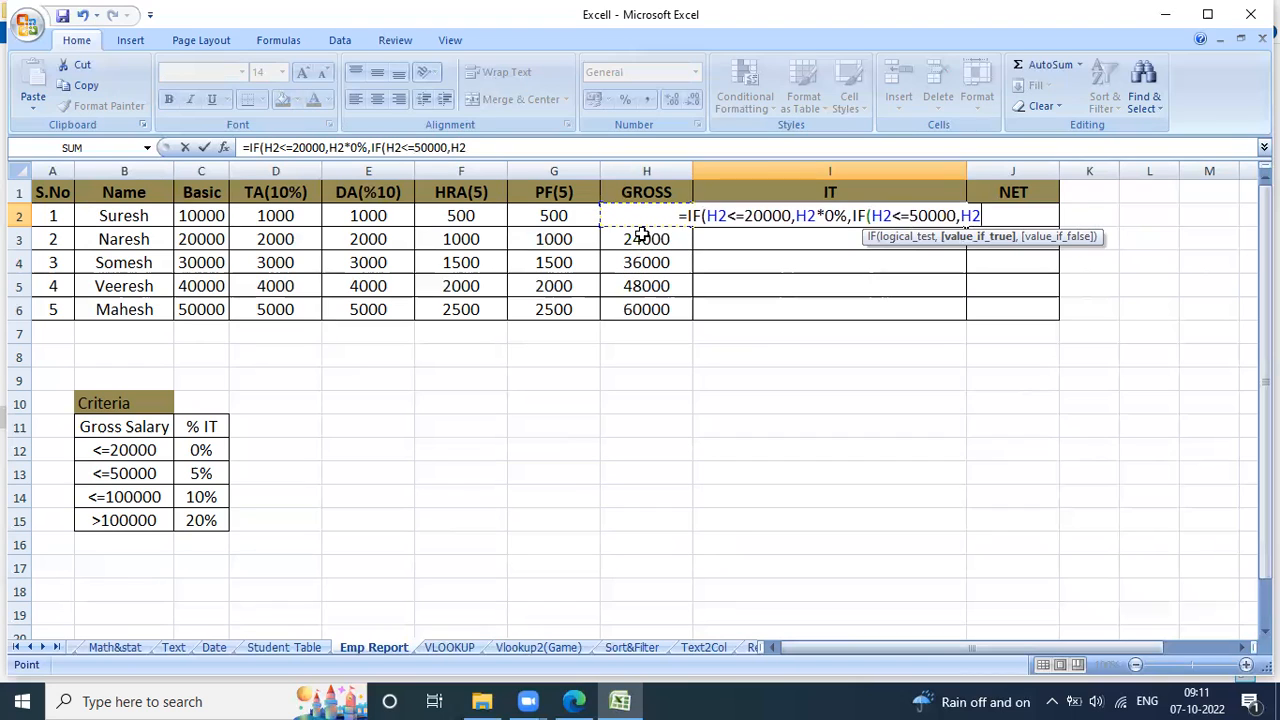
type("*5%")
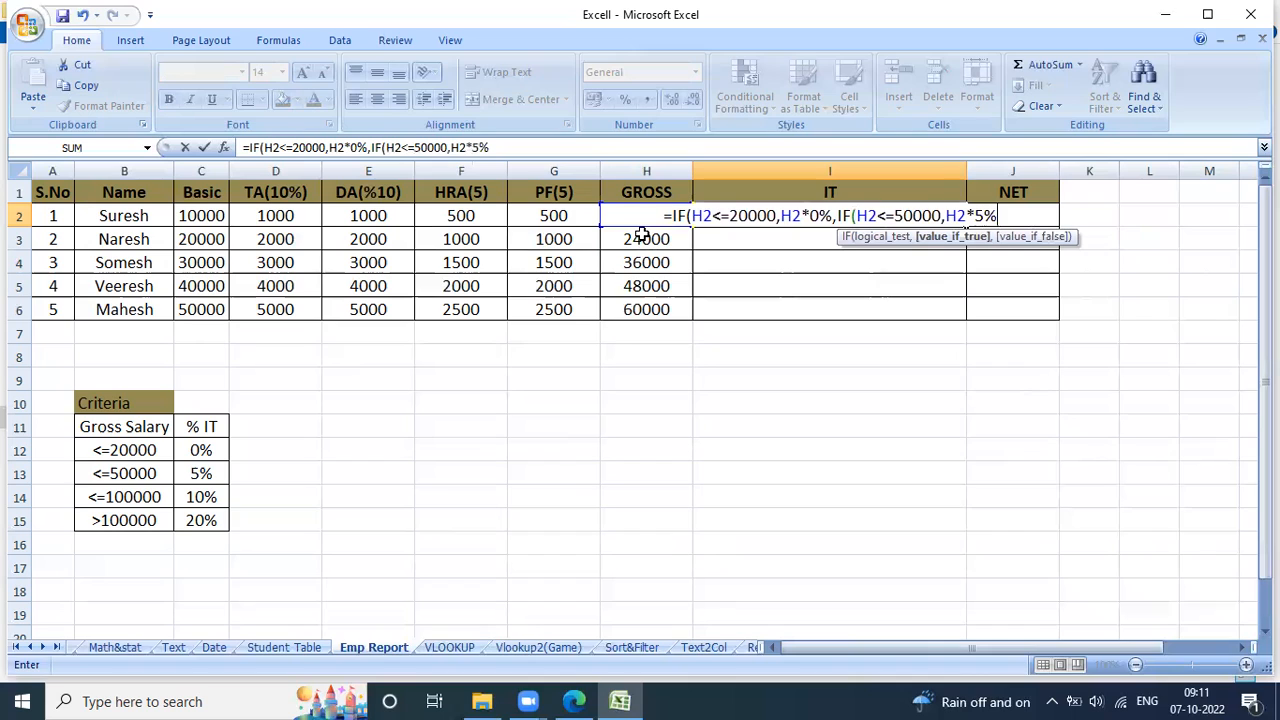
type(",")
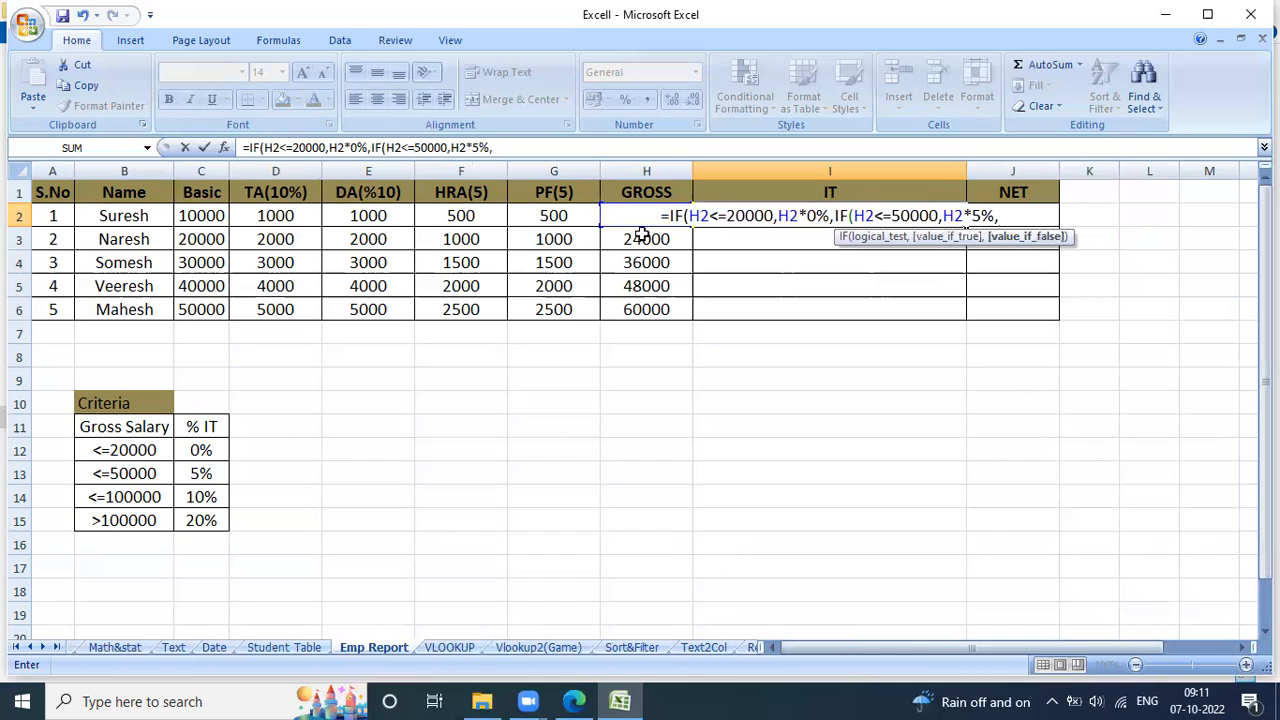
type("IF(")
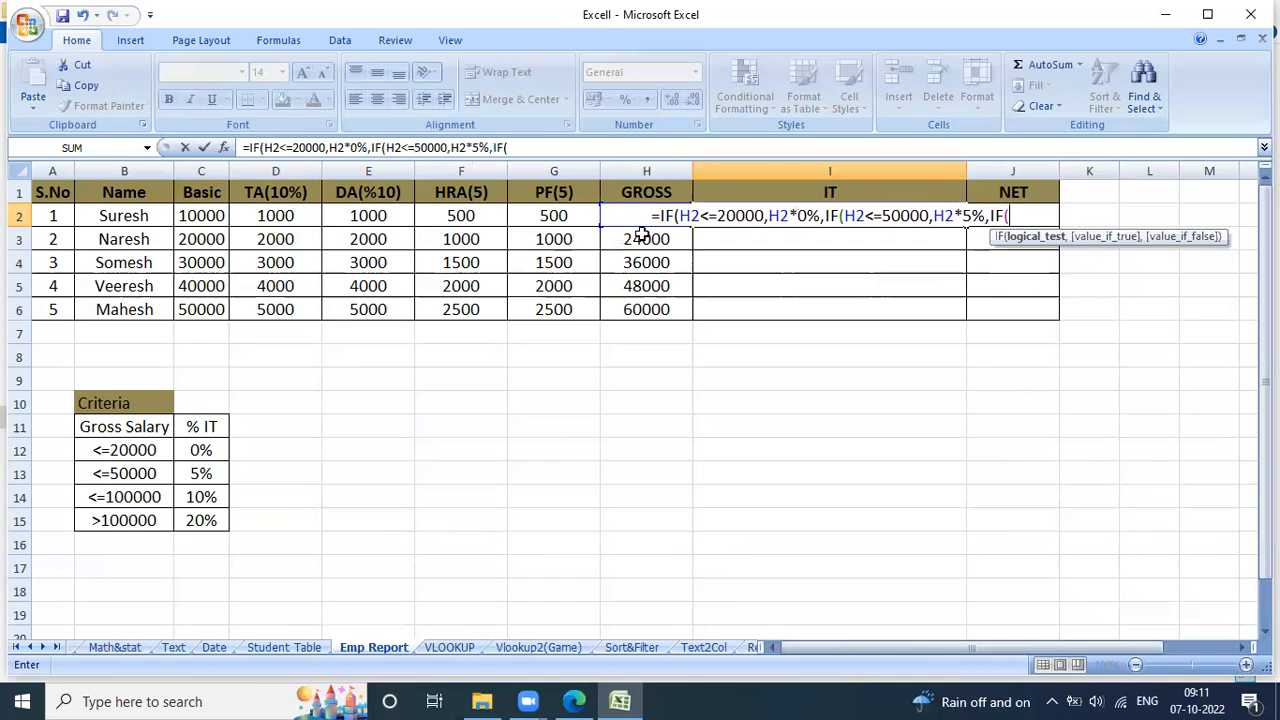
Continue the I2 formula with a nested 10% condition for gross up to 100000: IF(H2<=100000,H2*10%,.
left_click(641, 234)
key("Up")
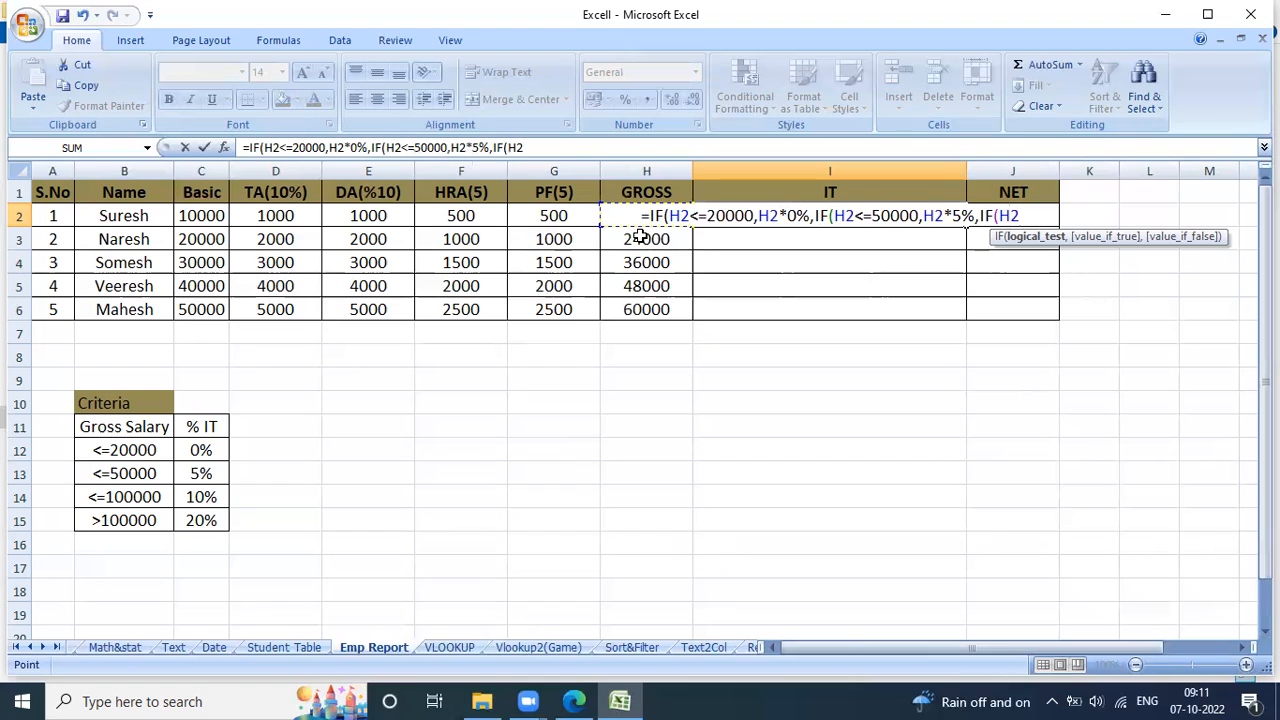
type("<=")
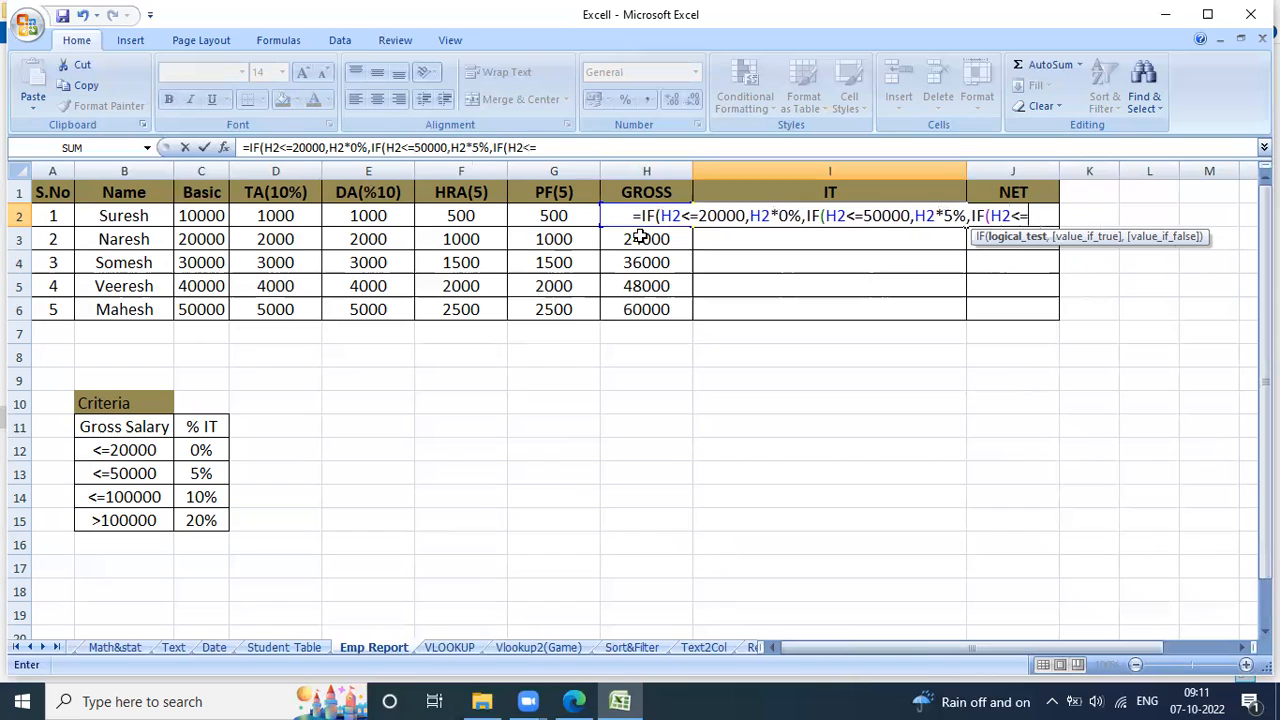
type("1")
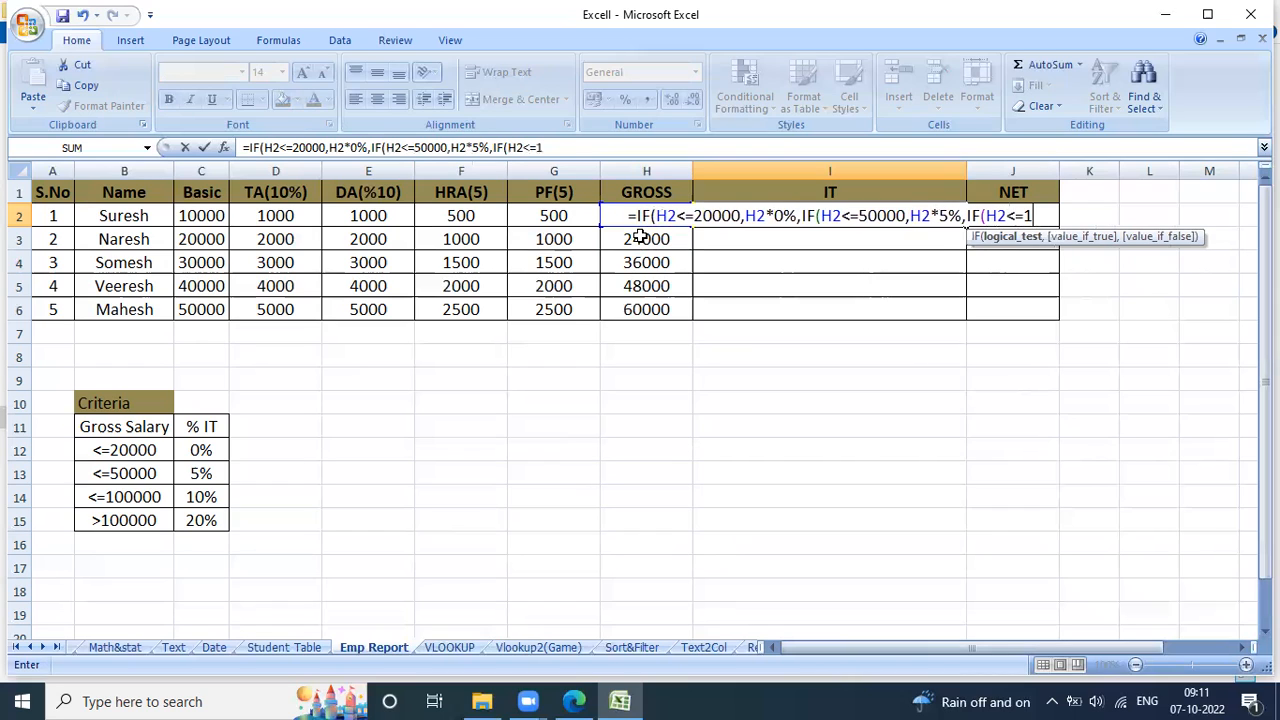
type("0000")
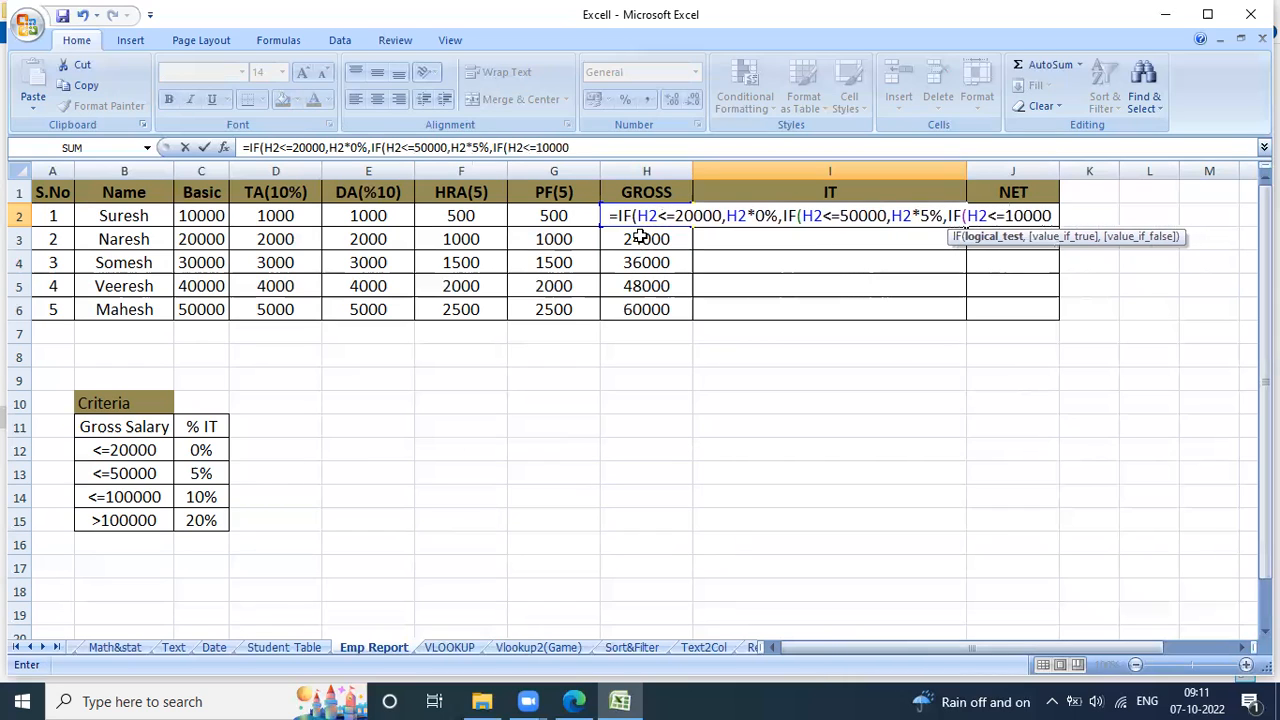
type("0")
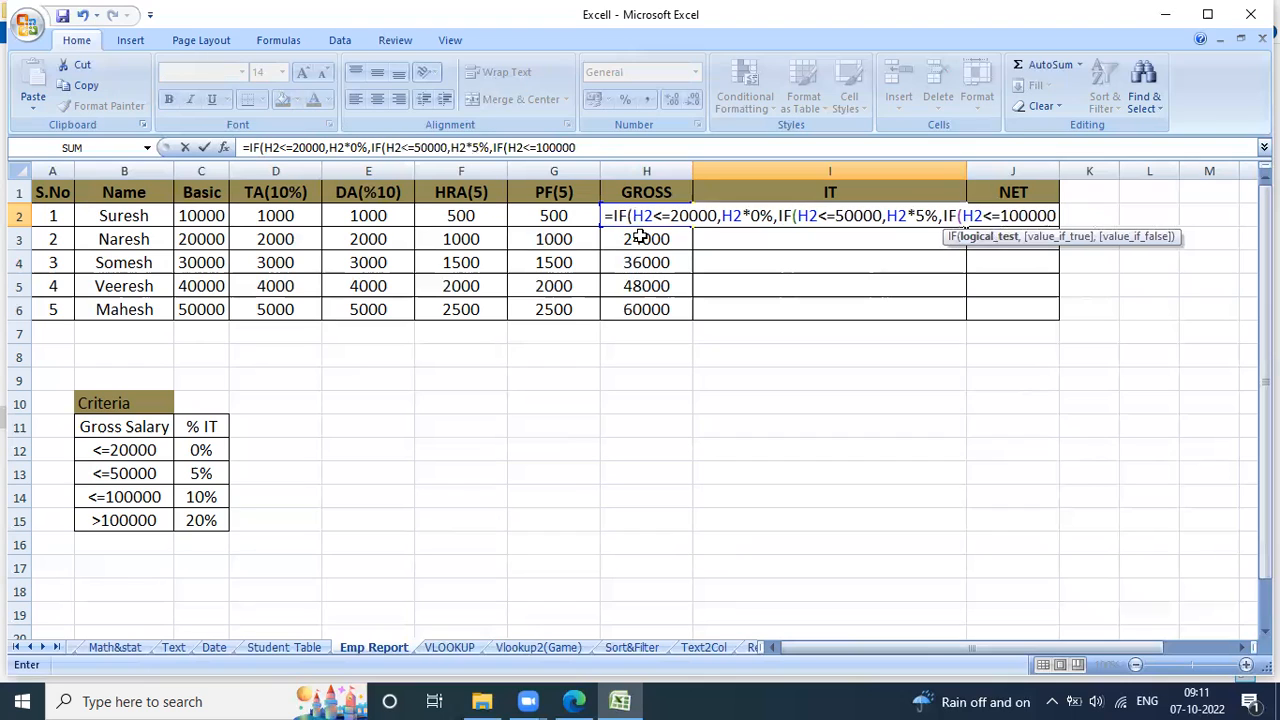
type(",")
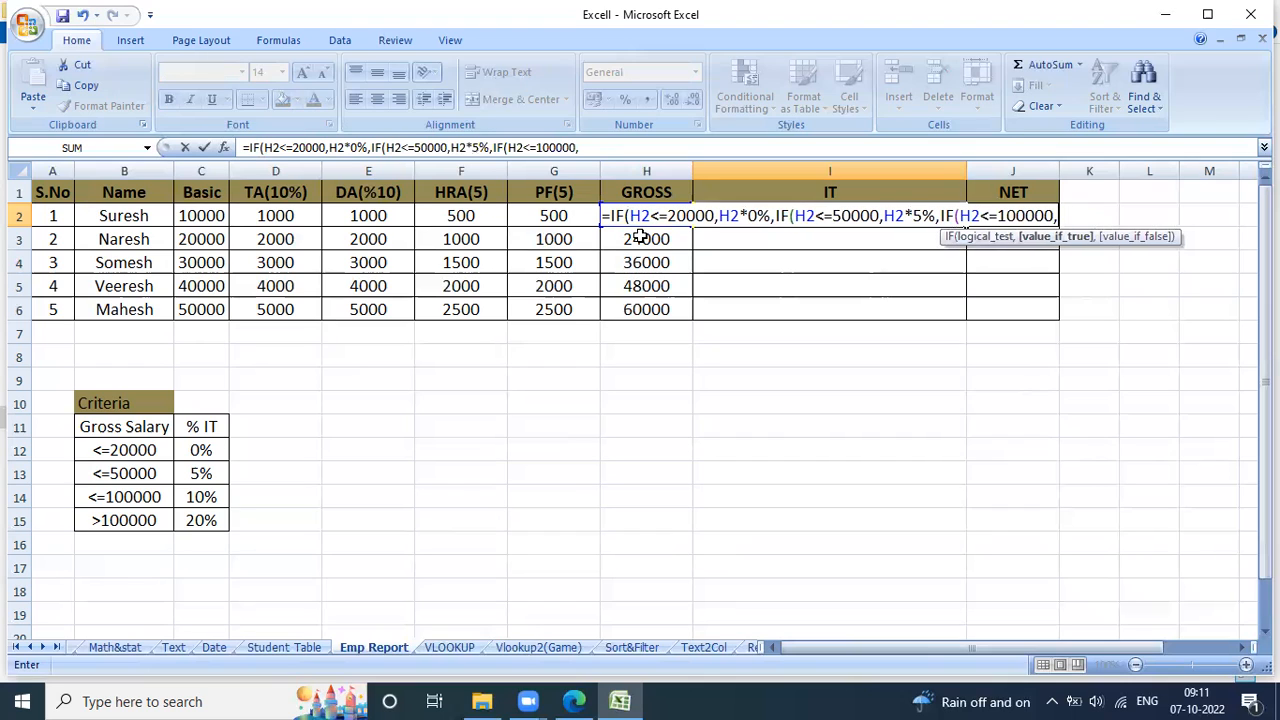
key("Left")
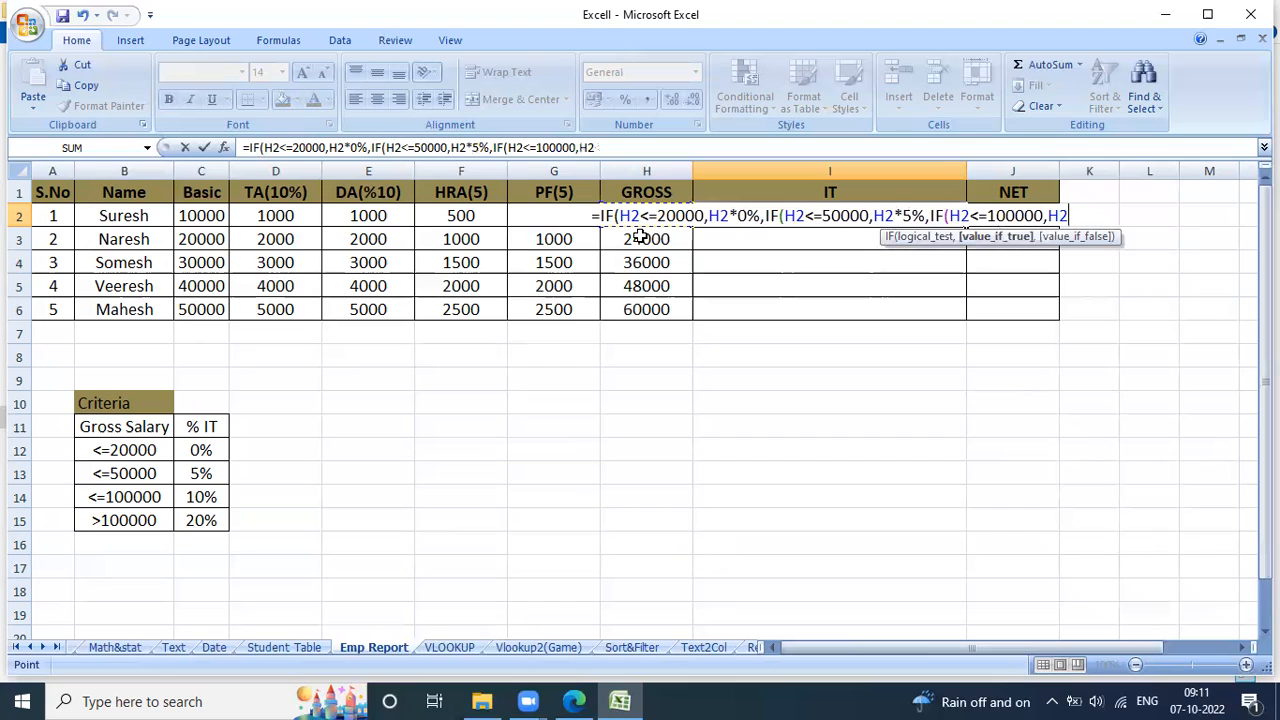
type("*")
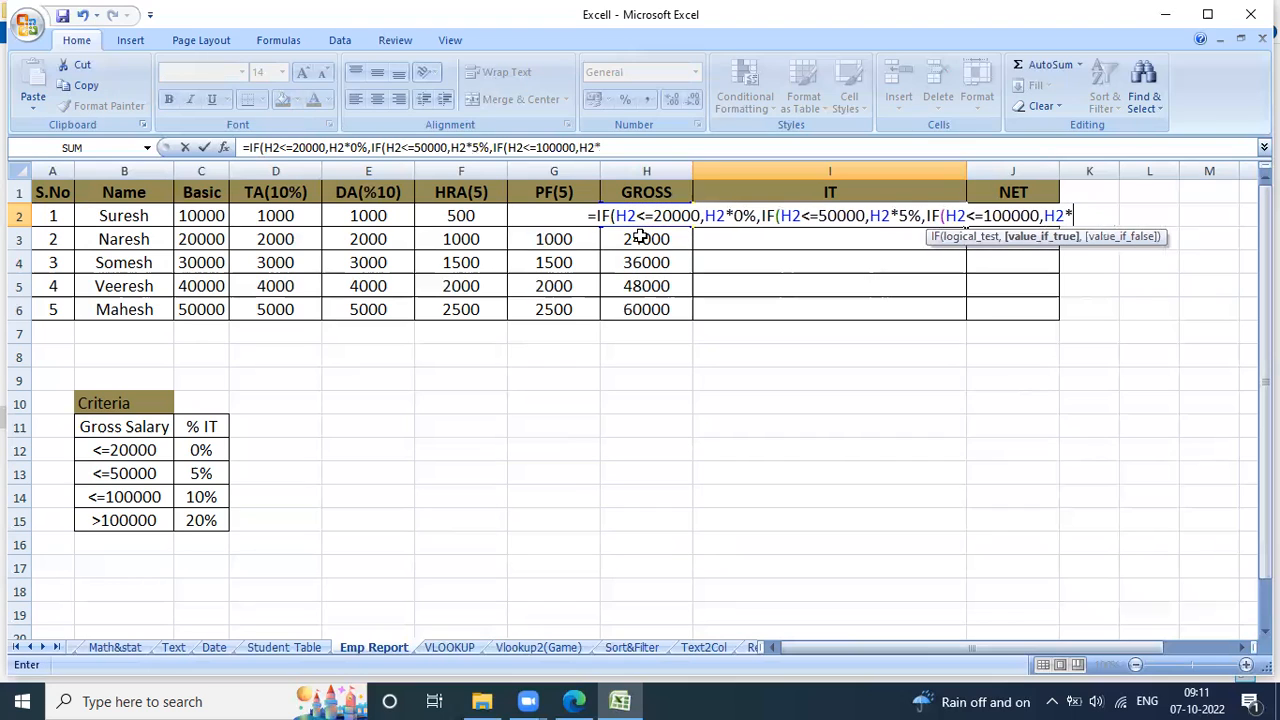
type("10")
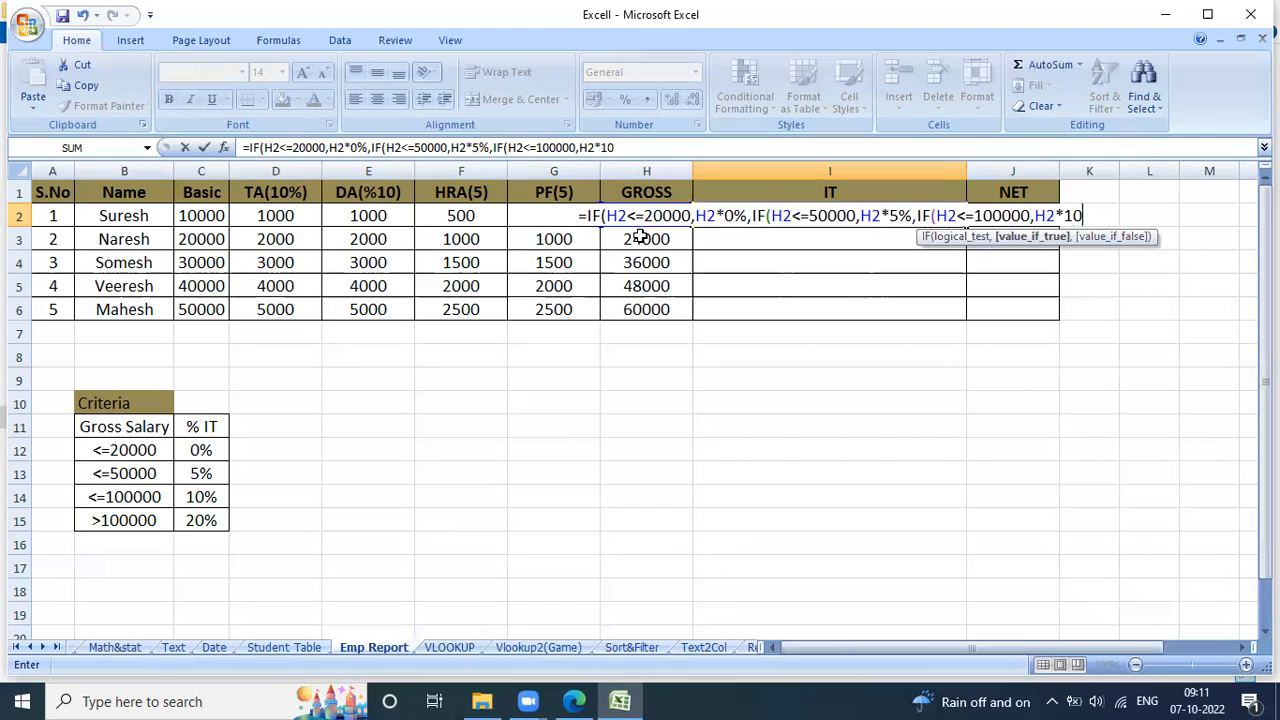
type("%")
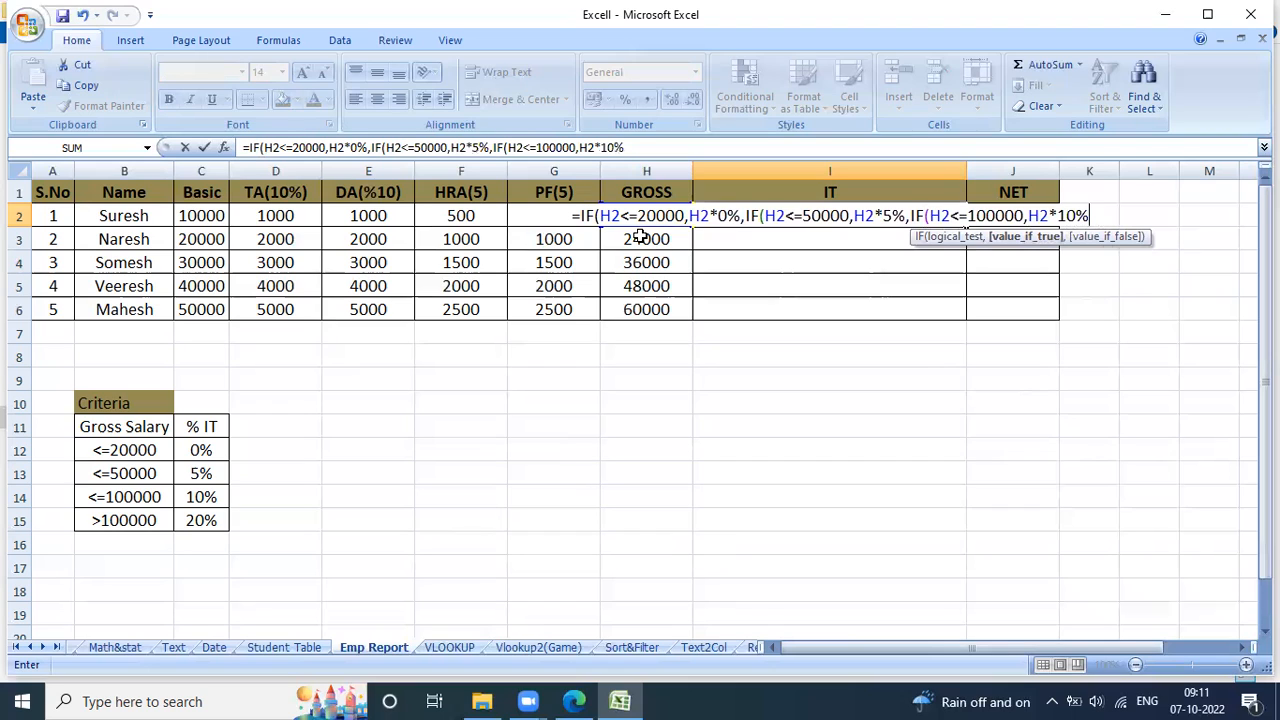
type(",if")
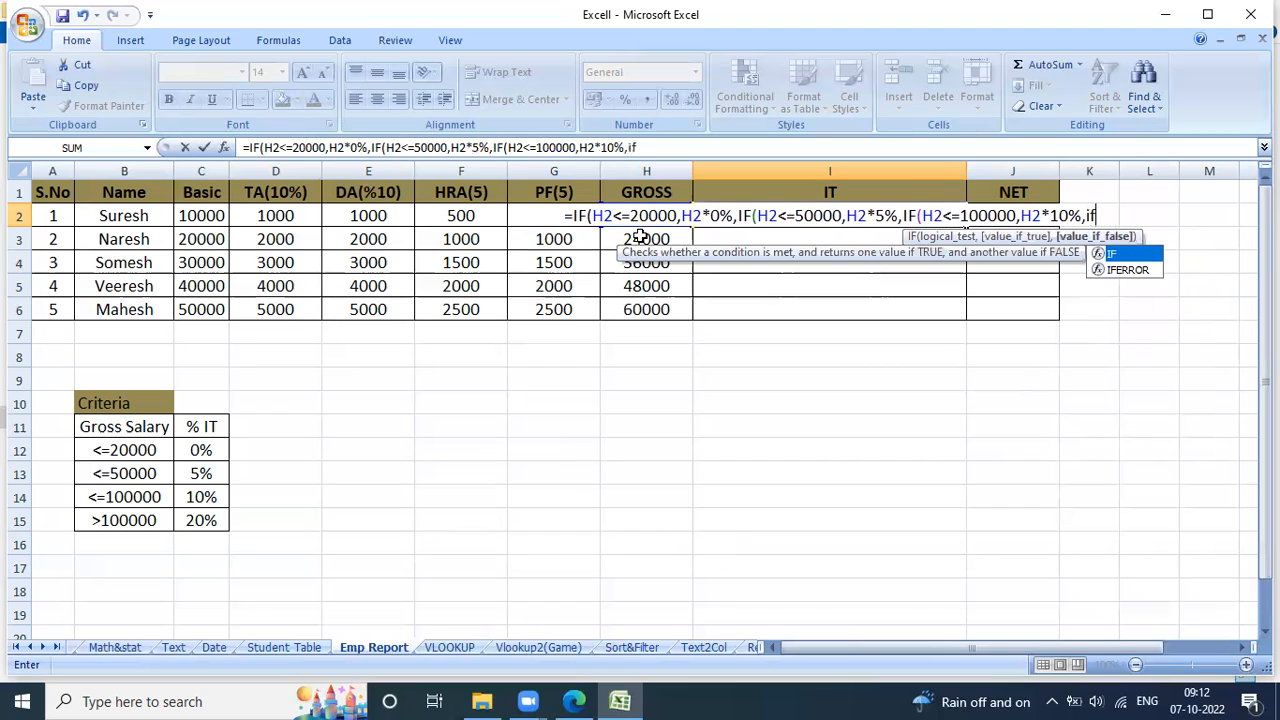
Add the last nested condition to the I2 formula, 20% for gross above 100000: IF(H2>100000,H2*20%.
key("Tab")
left_click(641, 226)
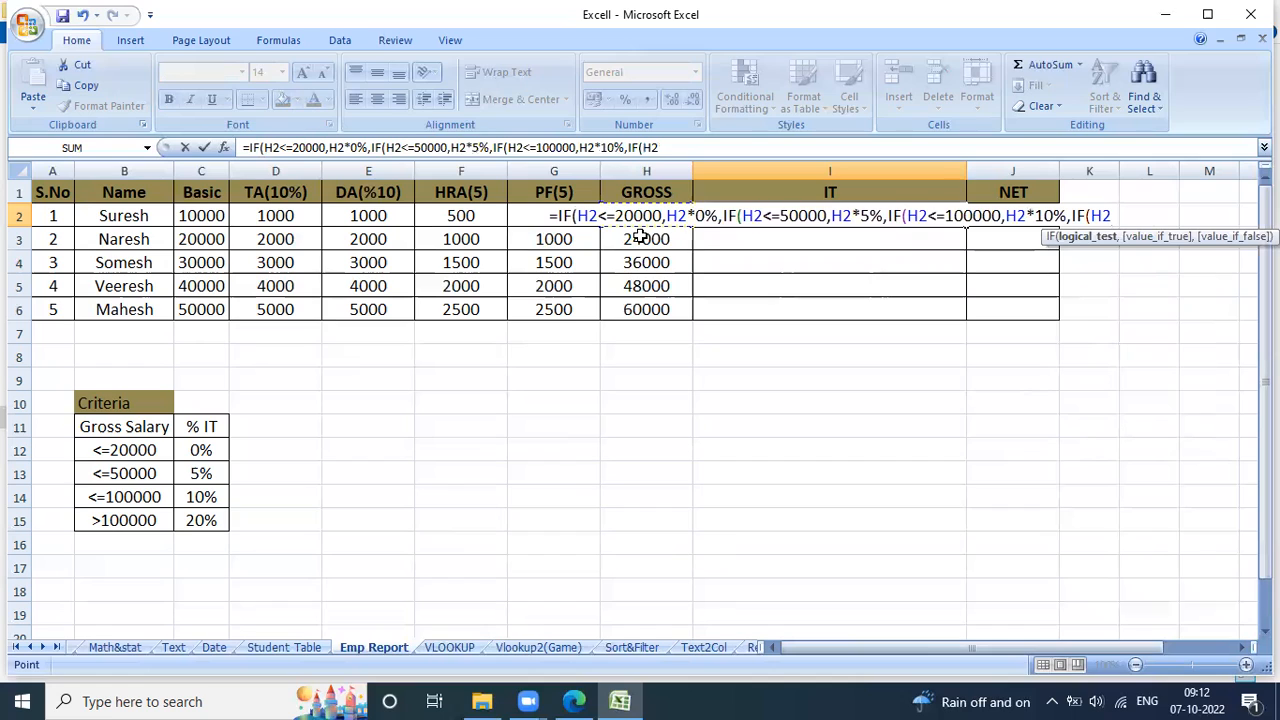
type(">")
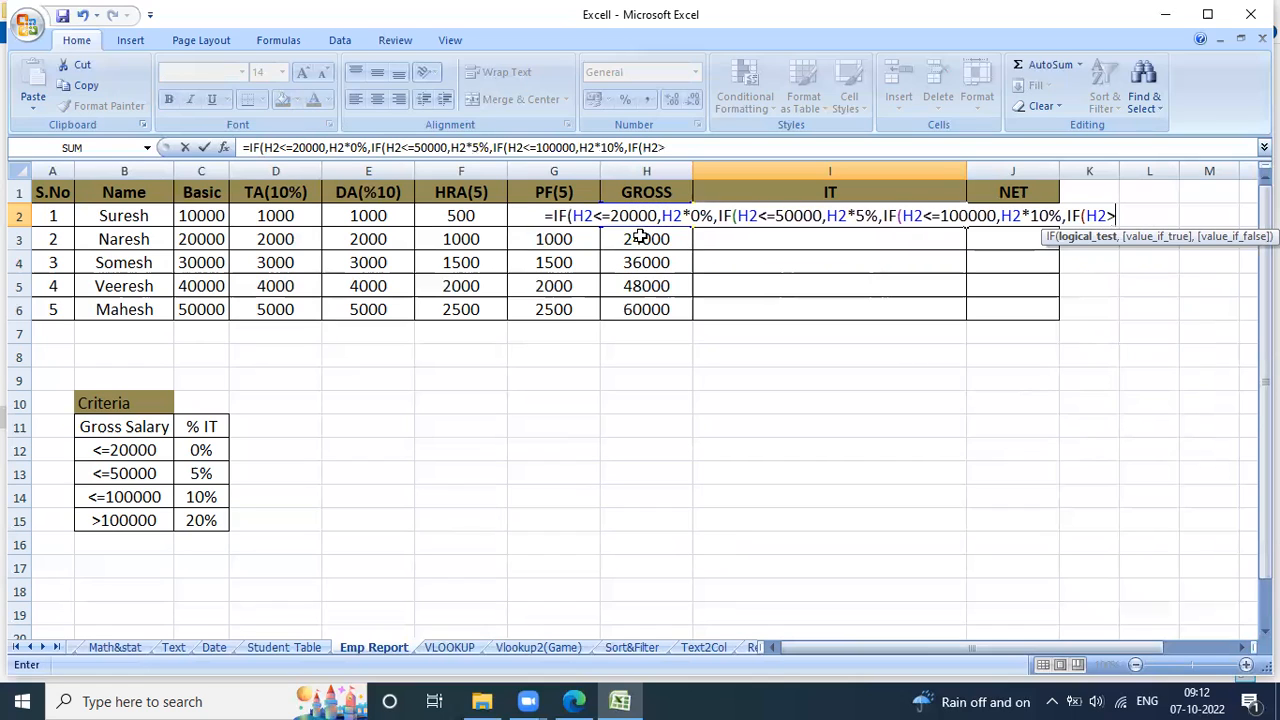
type("100000")
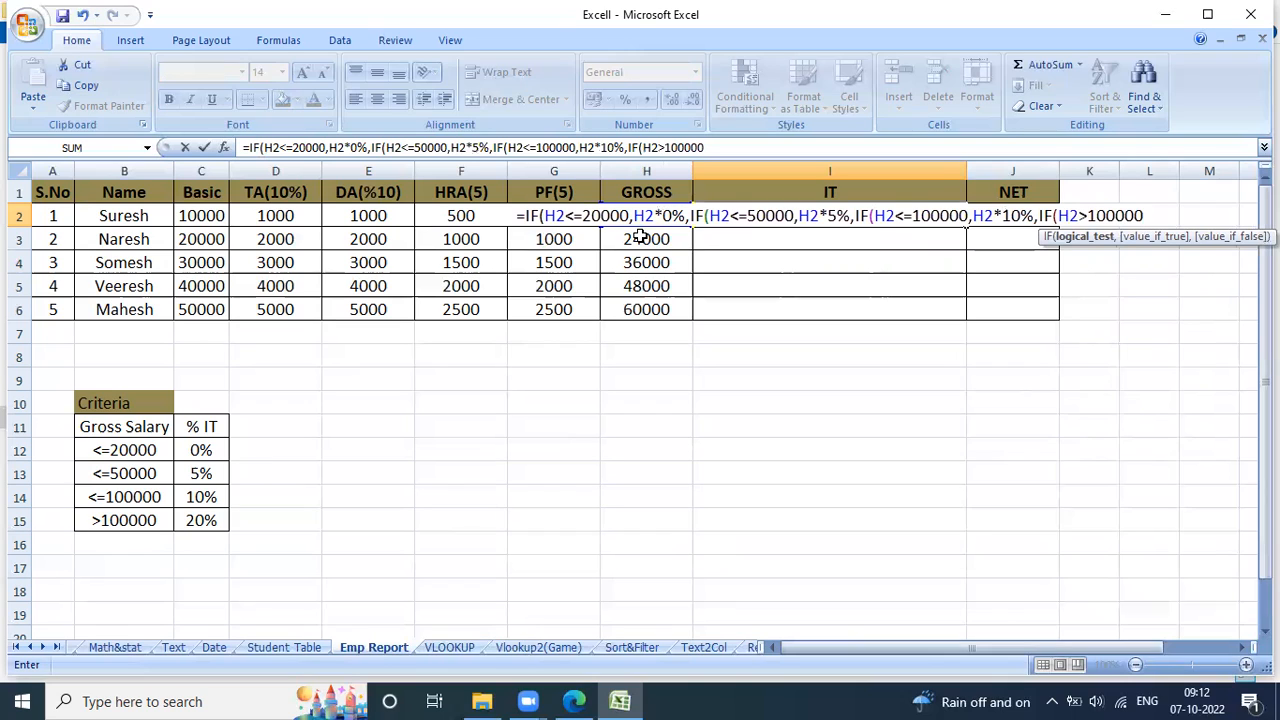
type(",")
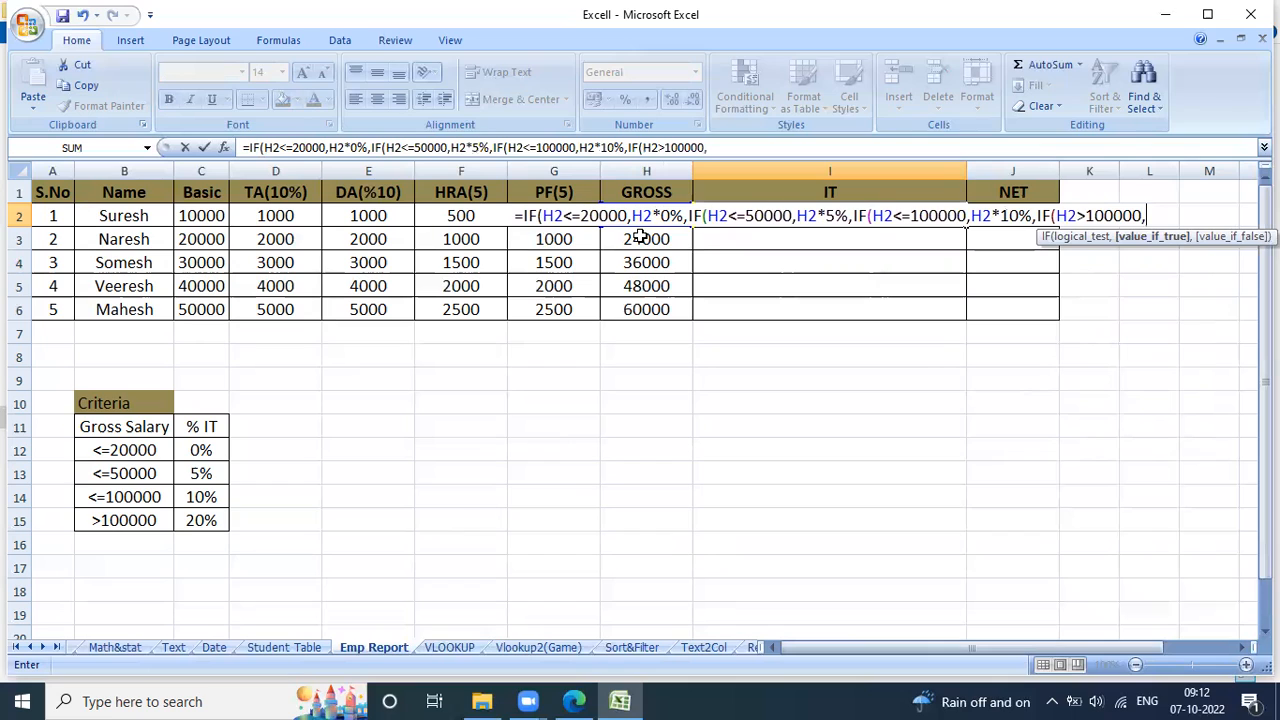
key("Left")
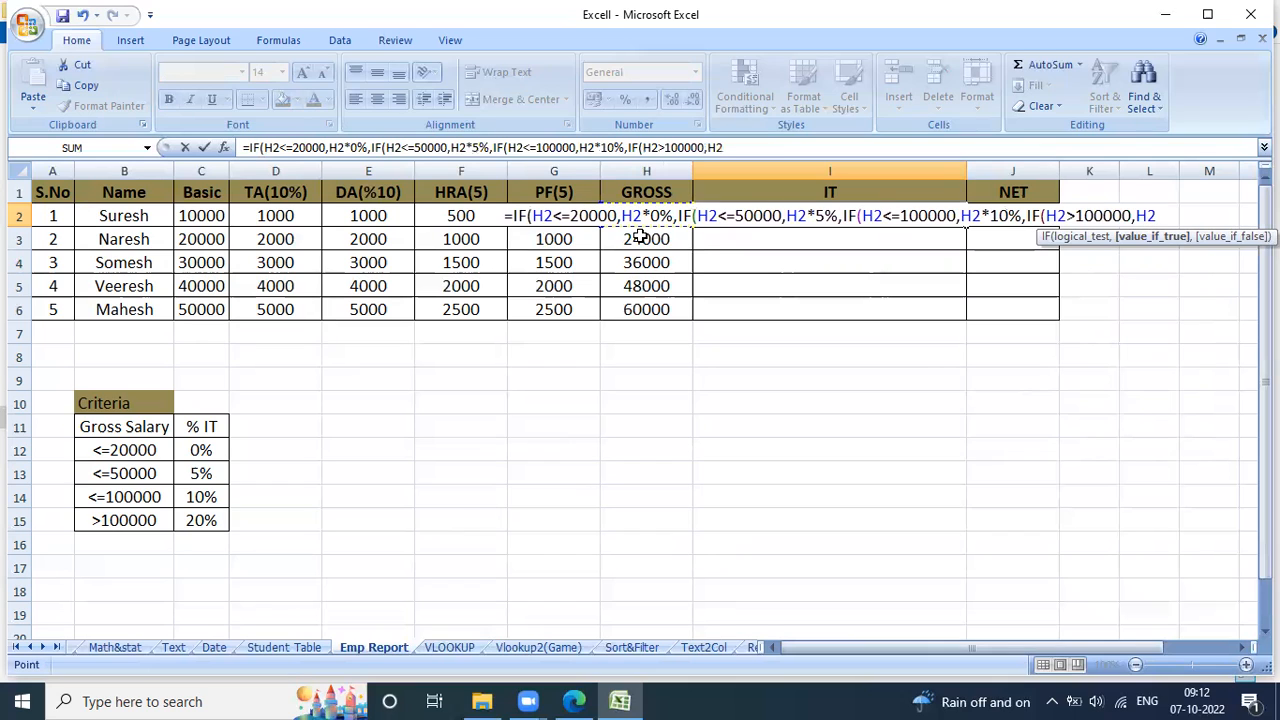
type("20%")
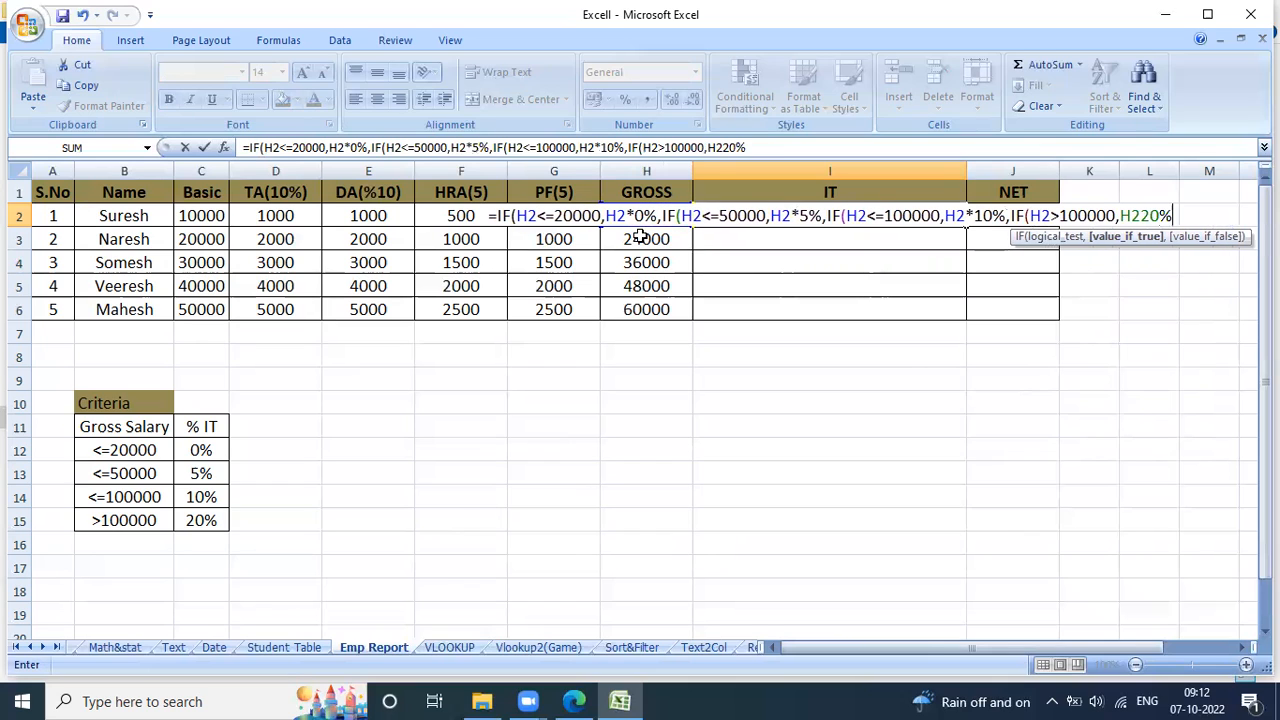
key("BackSpace")
key("BackSpace")
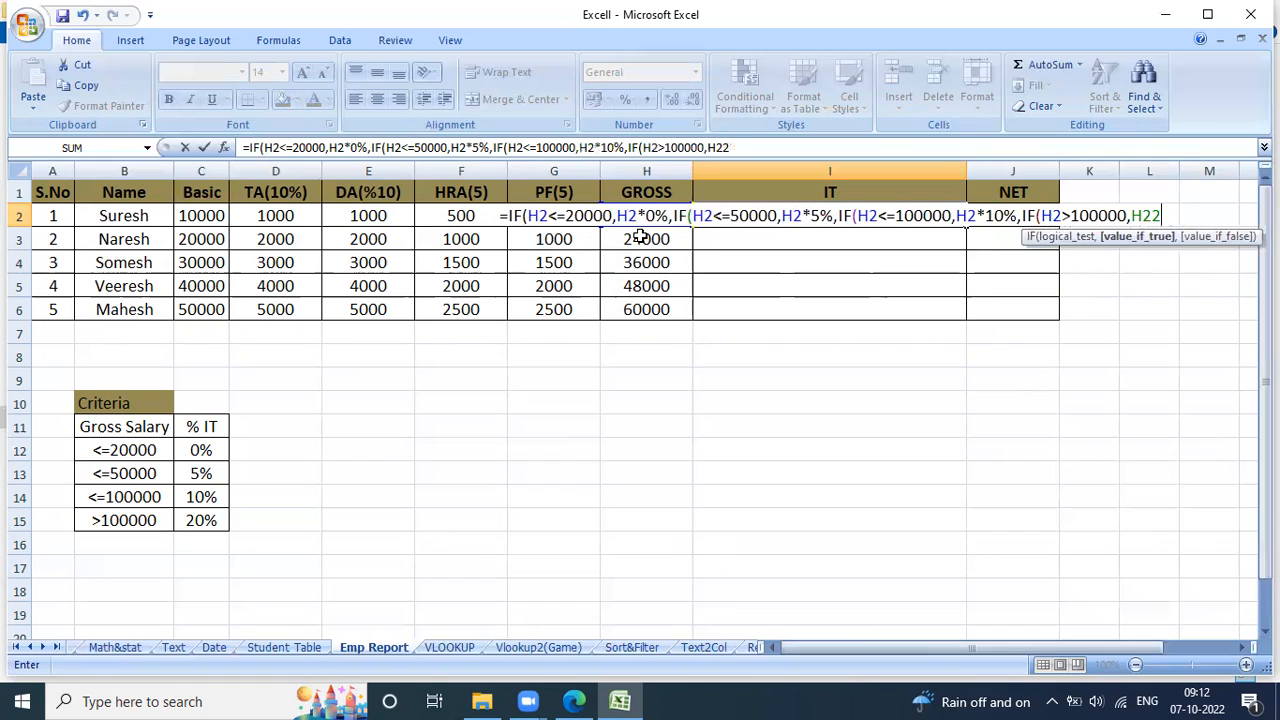
key("BackSpace")
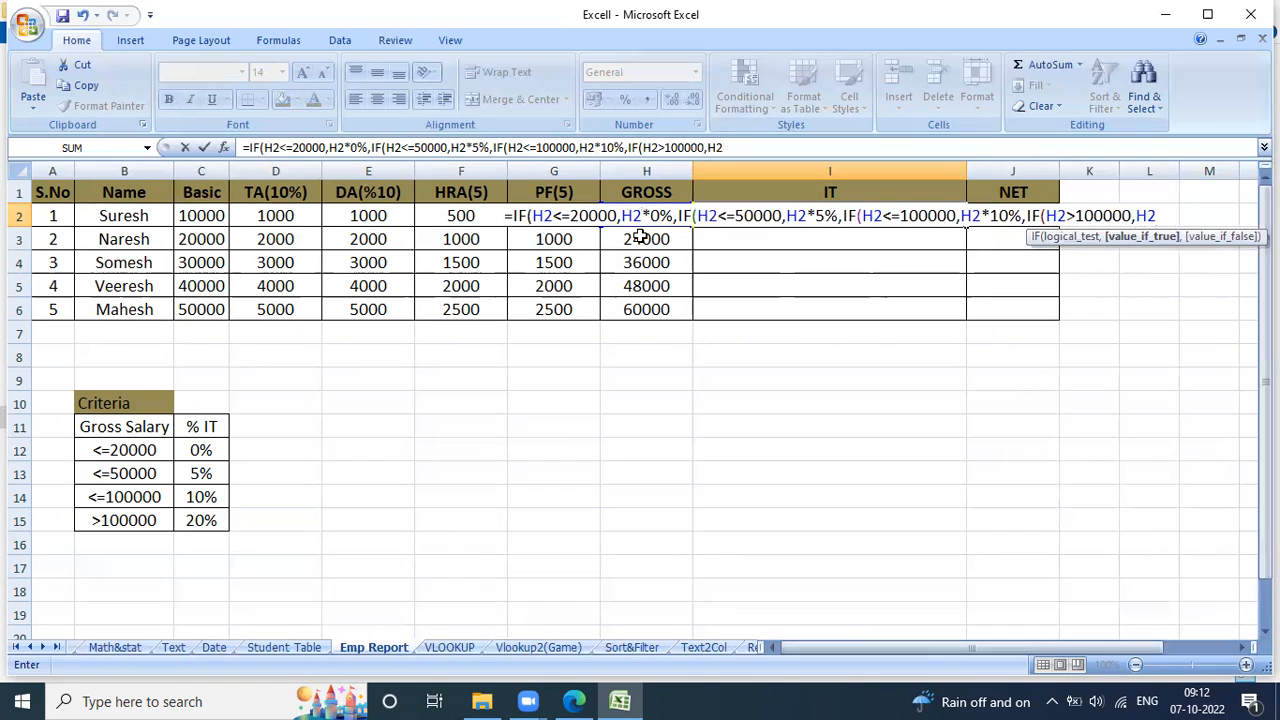
type("*20")
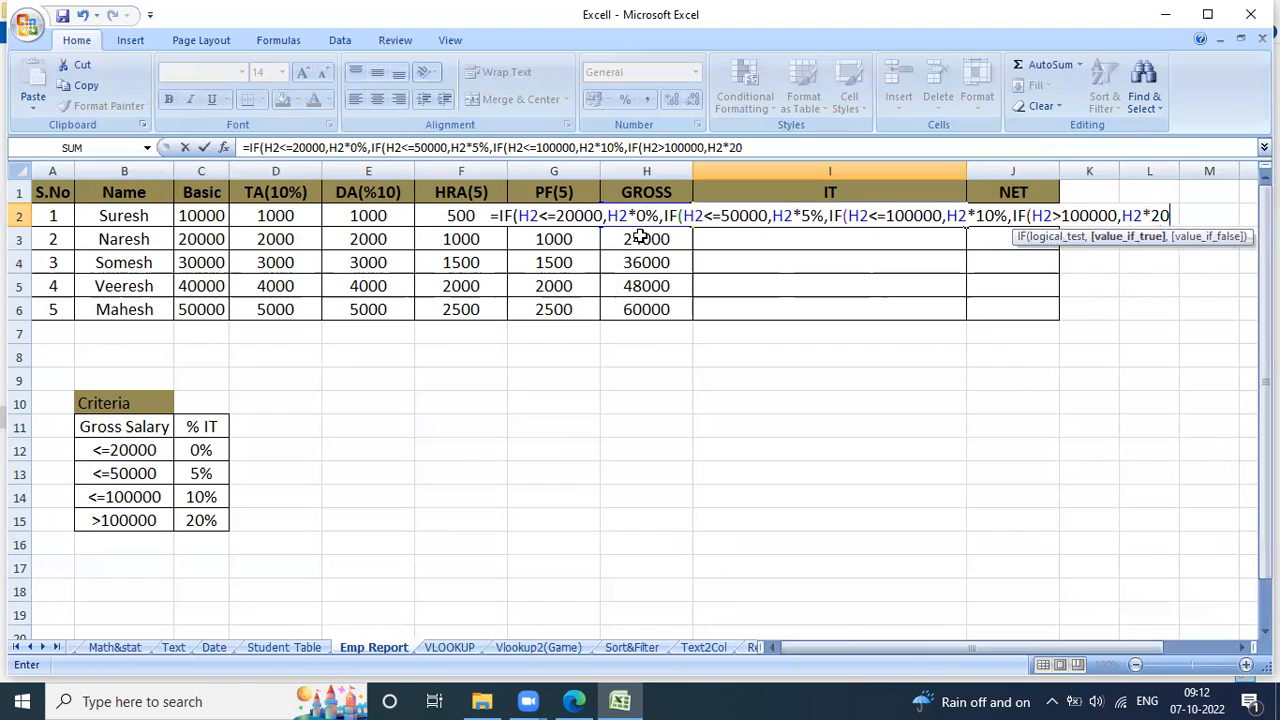
type("%")
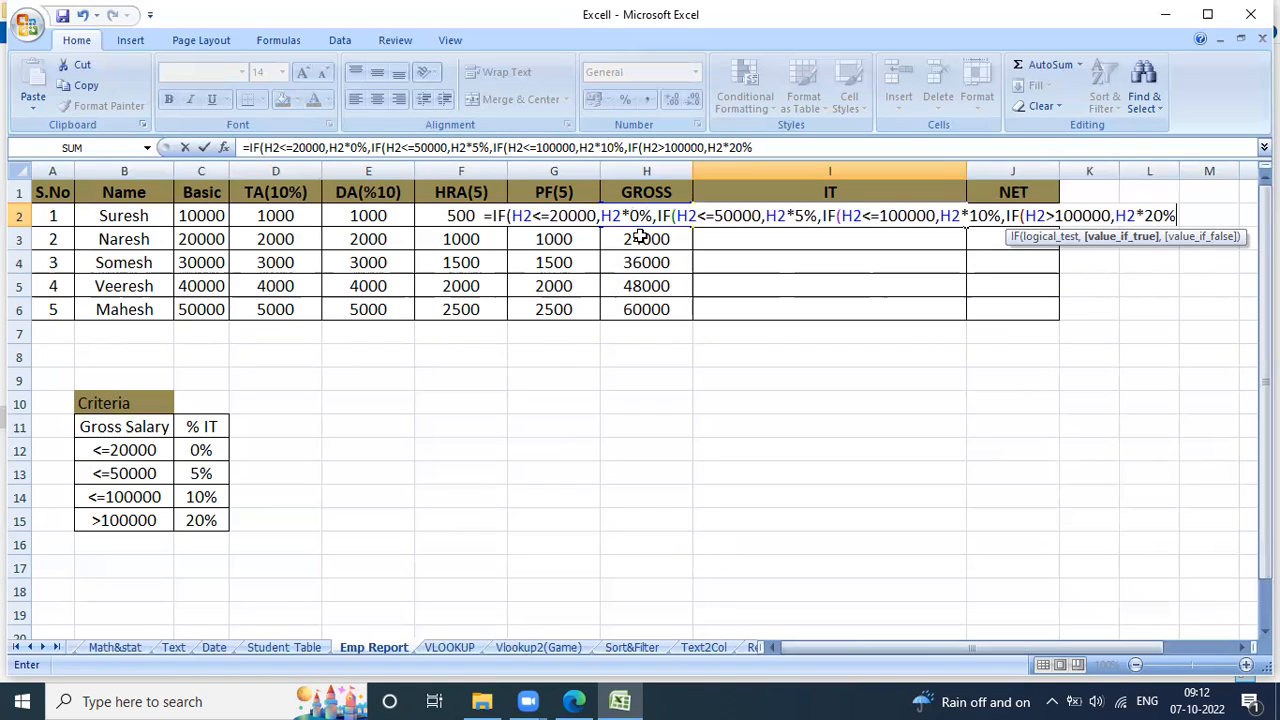
Close all four nested IFs in I2, enter the formula and fill it down to I6.
type(")")
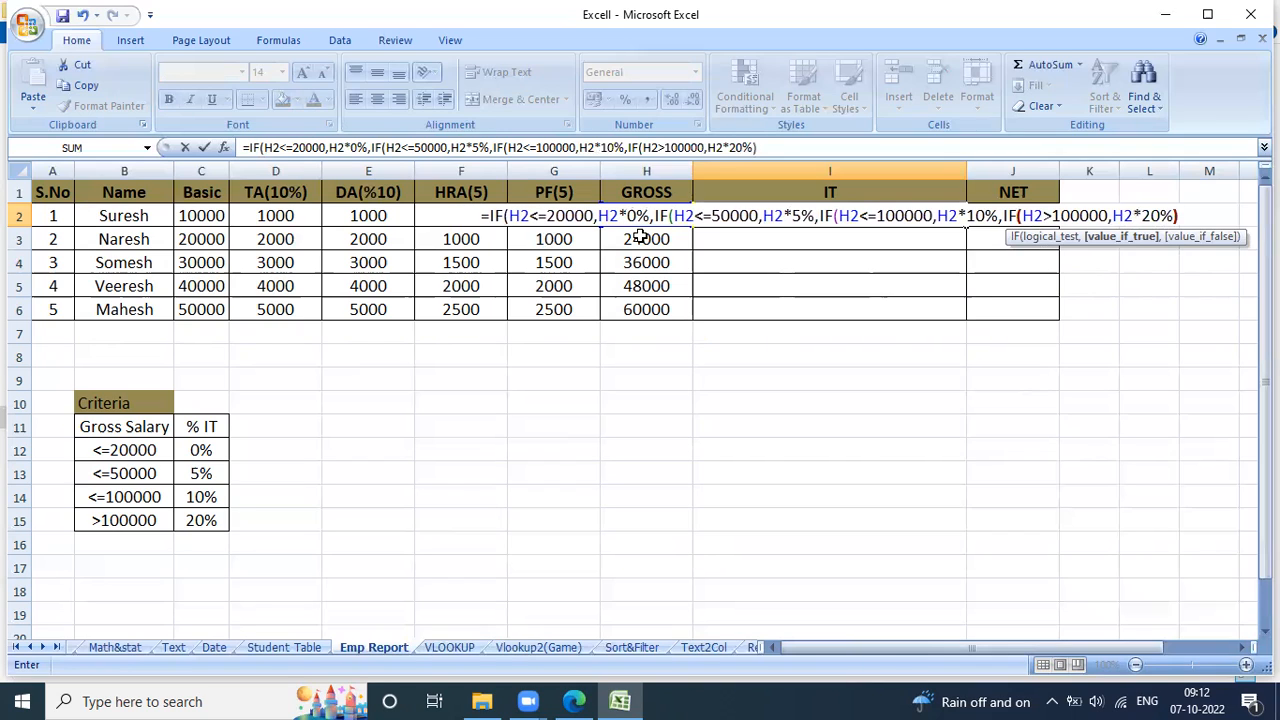
type(")))")
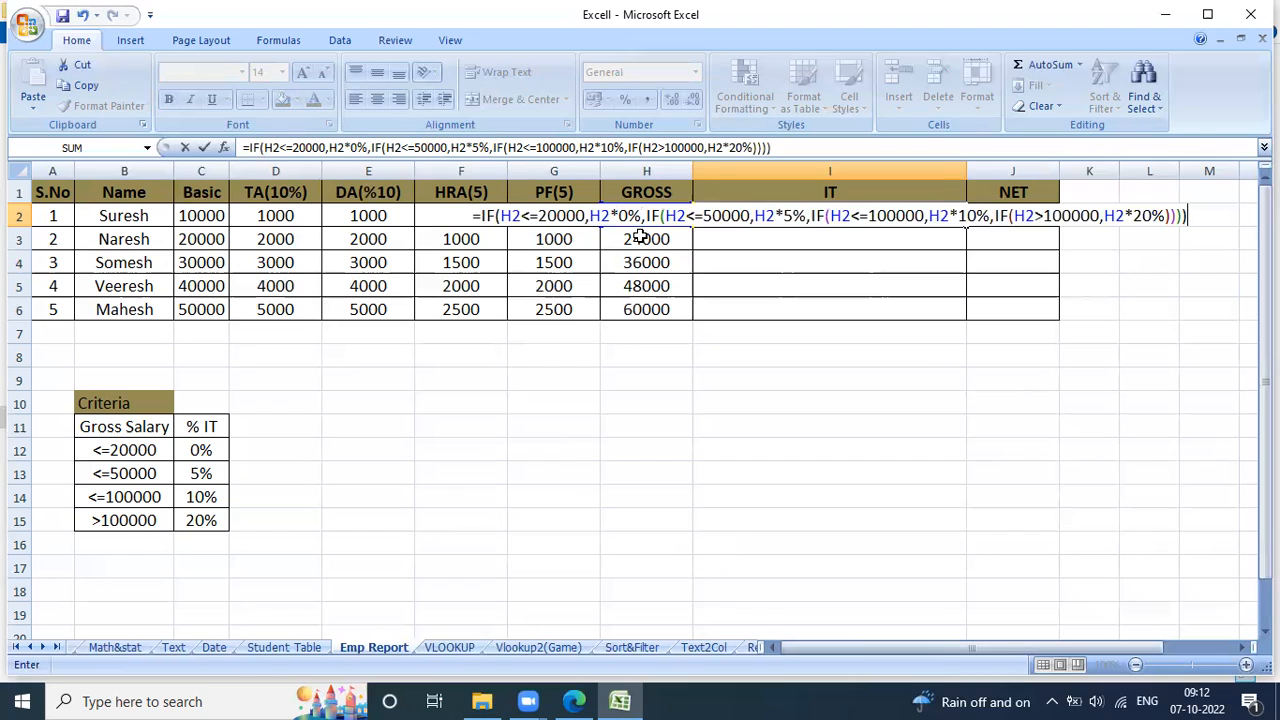
key("Return")
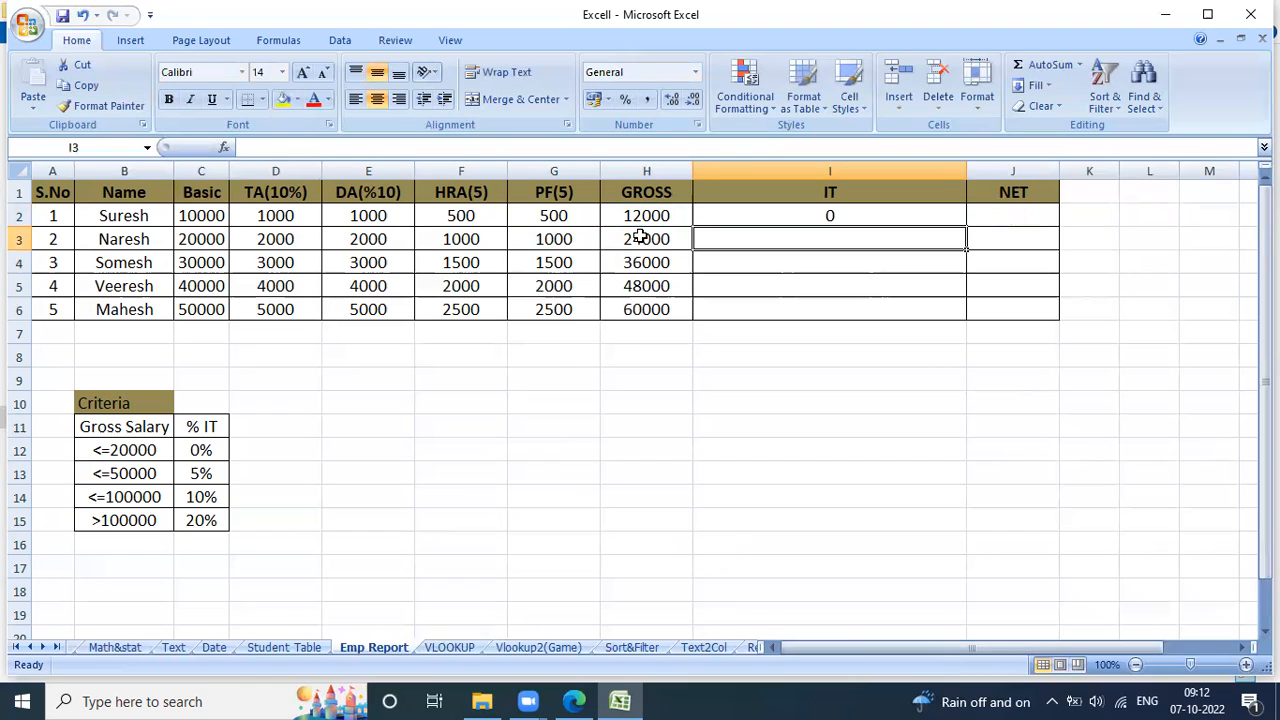
key("Up")
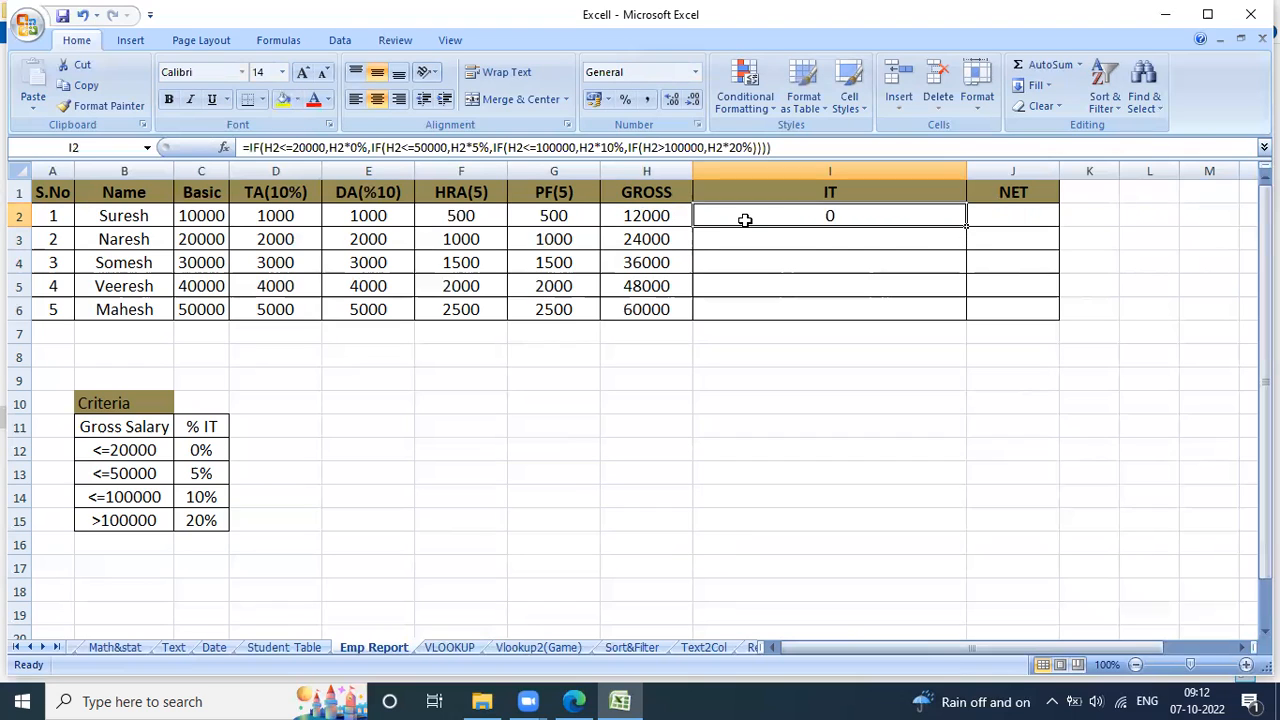
left_click(663, 215)
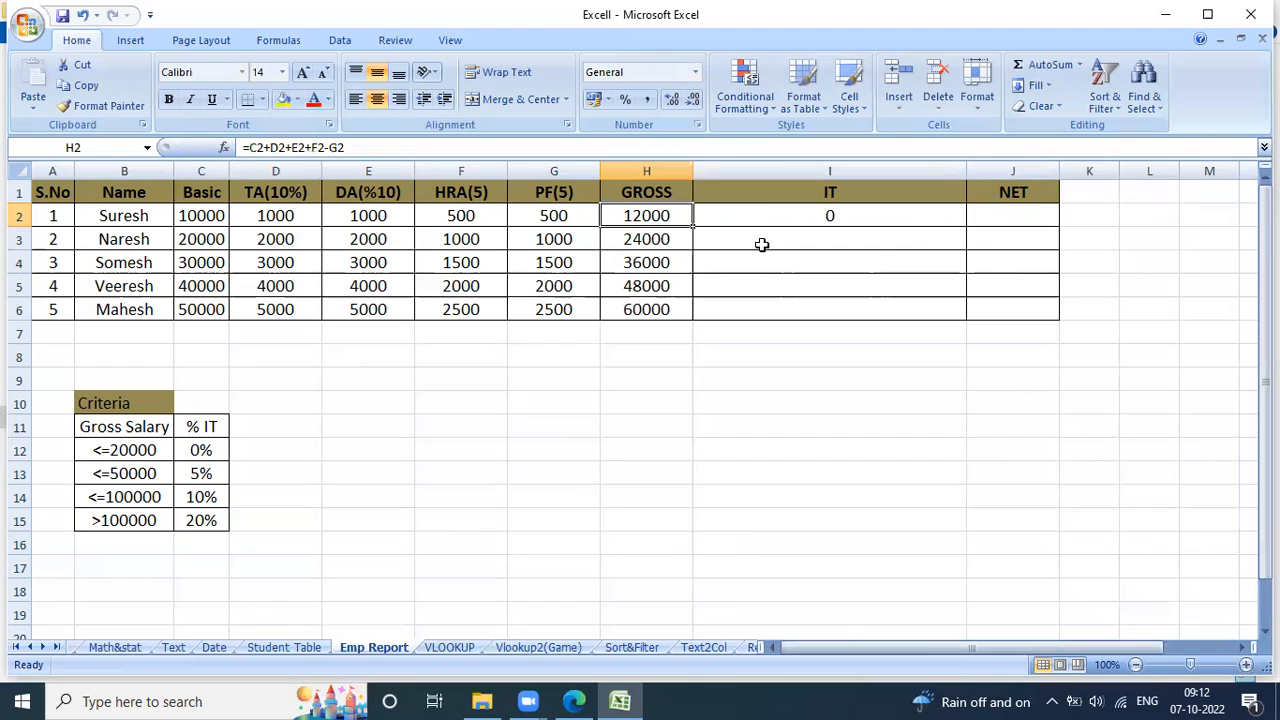
left_click(955, 222)
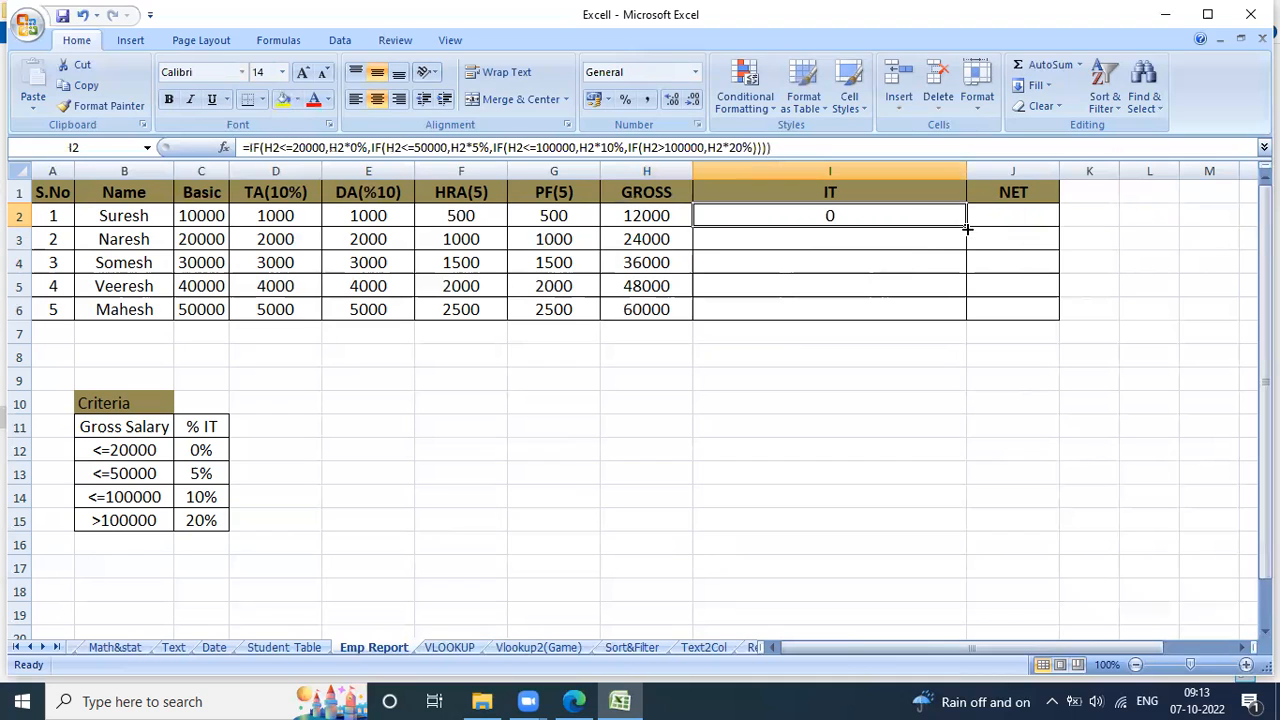
double_click(966, 228)
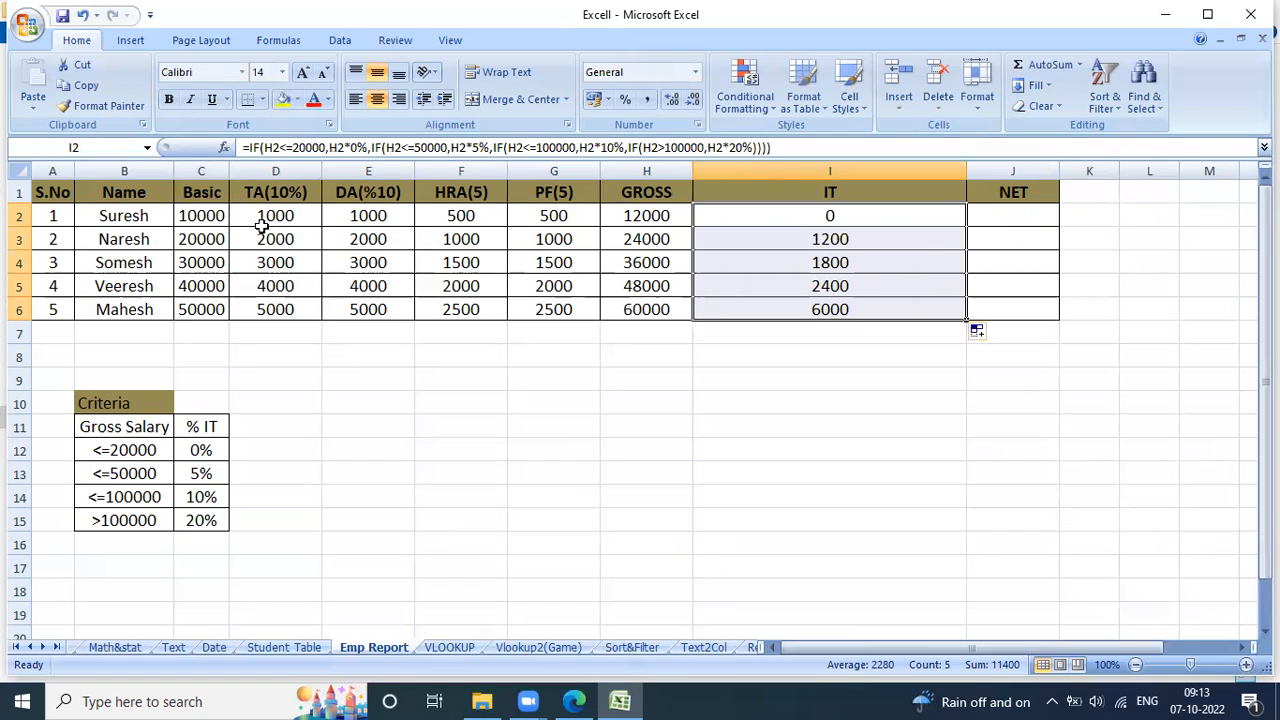
Set the first employee's Basic salary in C2 to 100000 to test the 20% tax bracket.
left_click(227, 222)
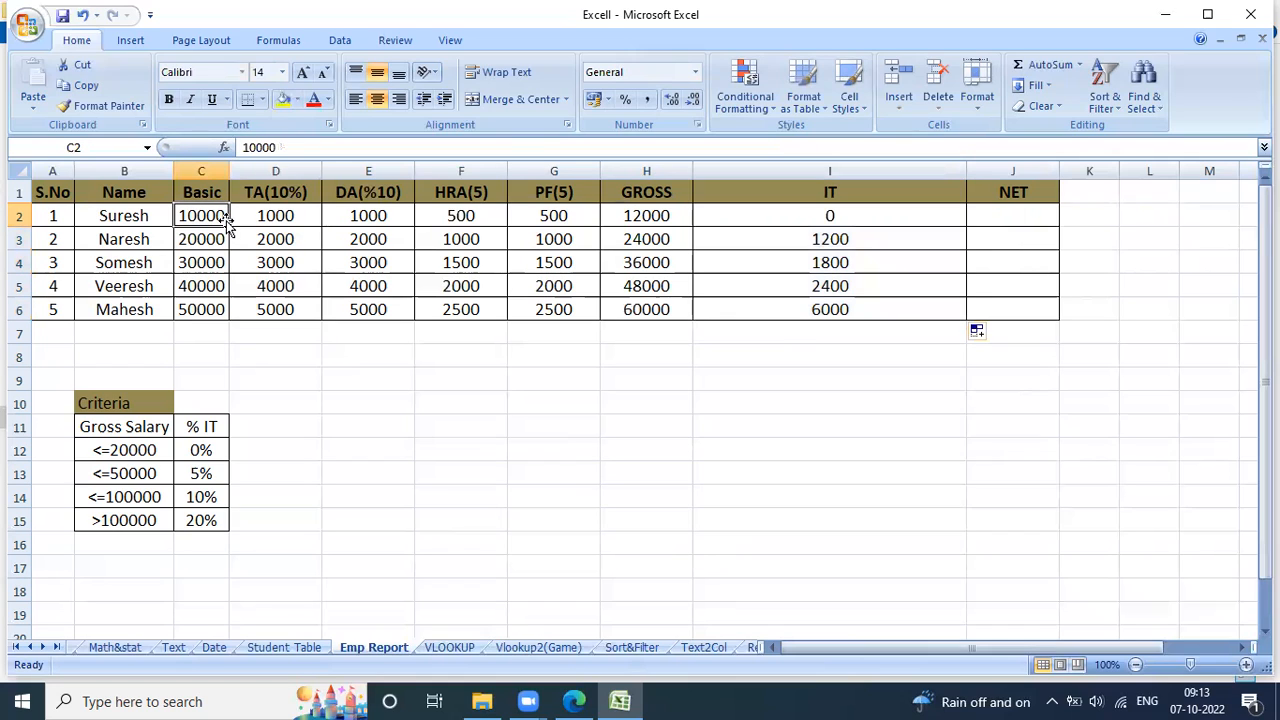
type("100000")
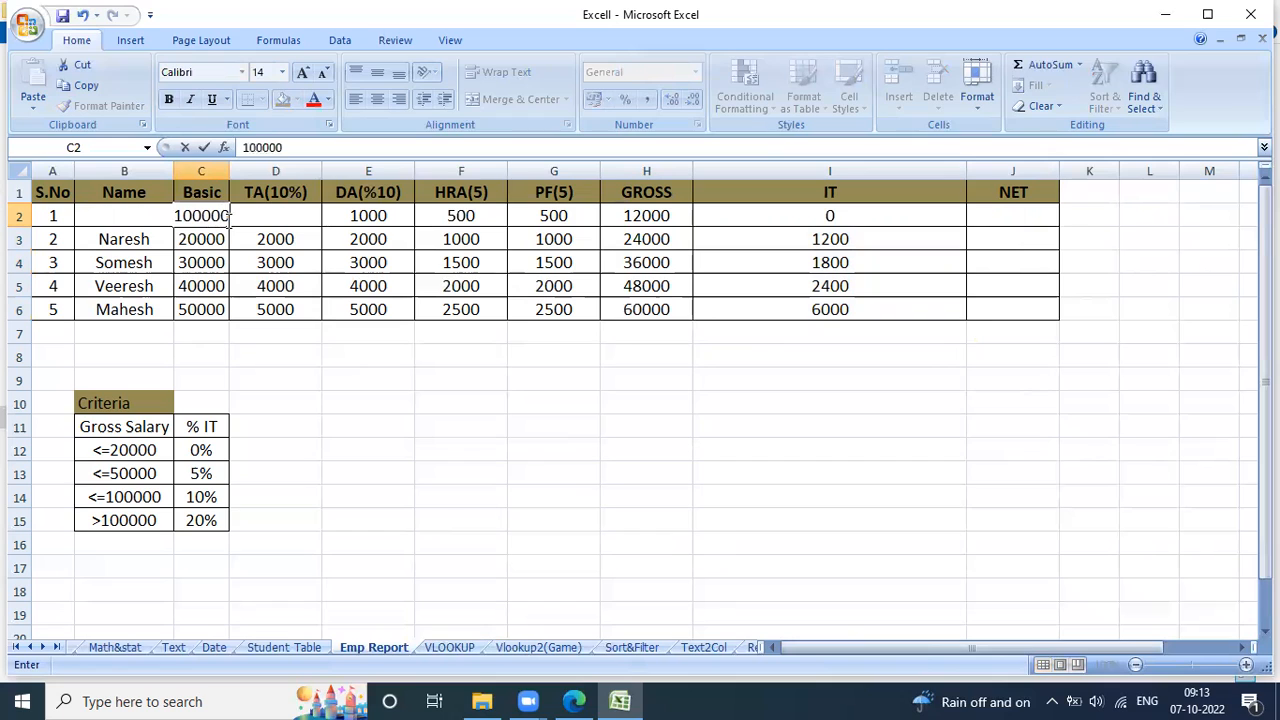
key("Return")
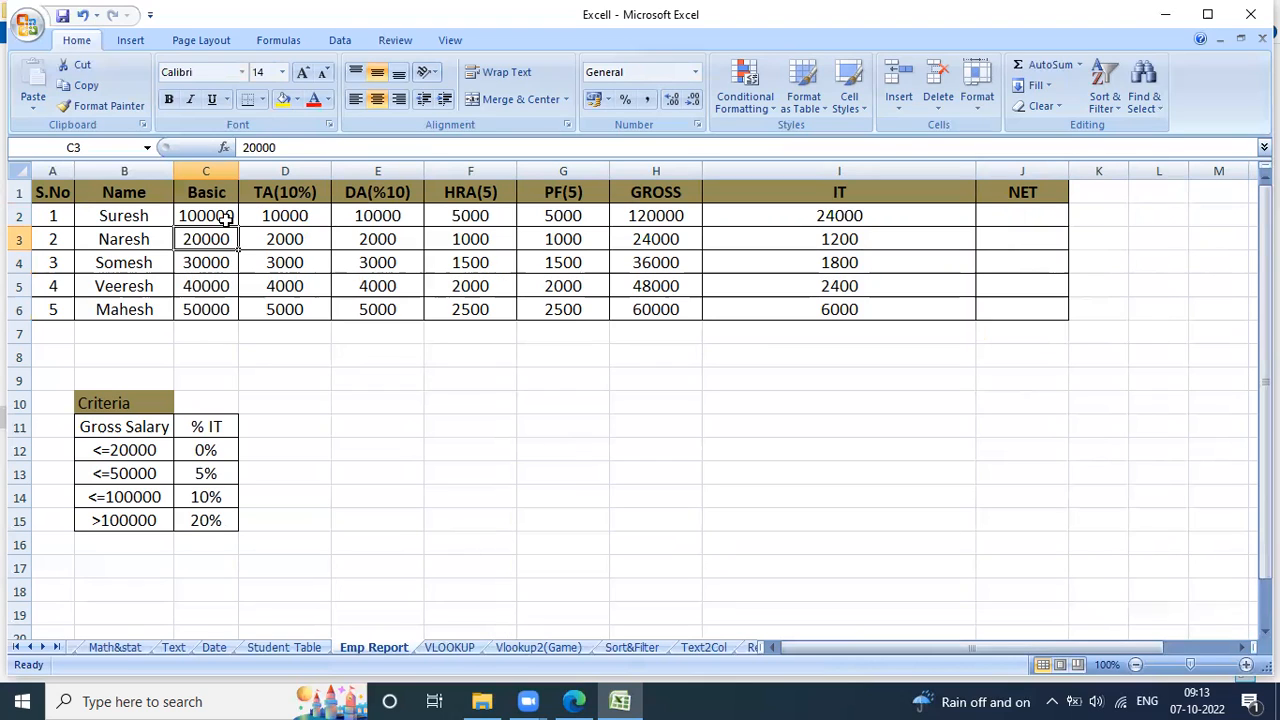
Calculate NET in J2:J6 by entering =H2-I2 in J2 and filling it down, and minimize the workbook window.
left_click(1041, 213)
type("=")
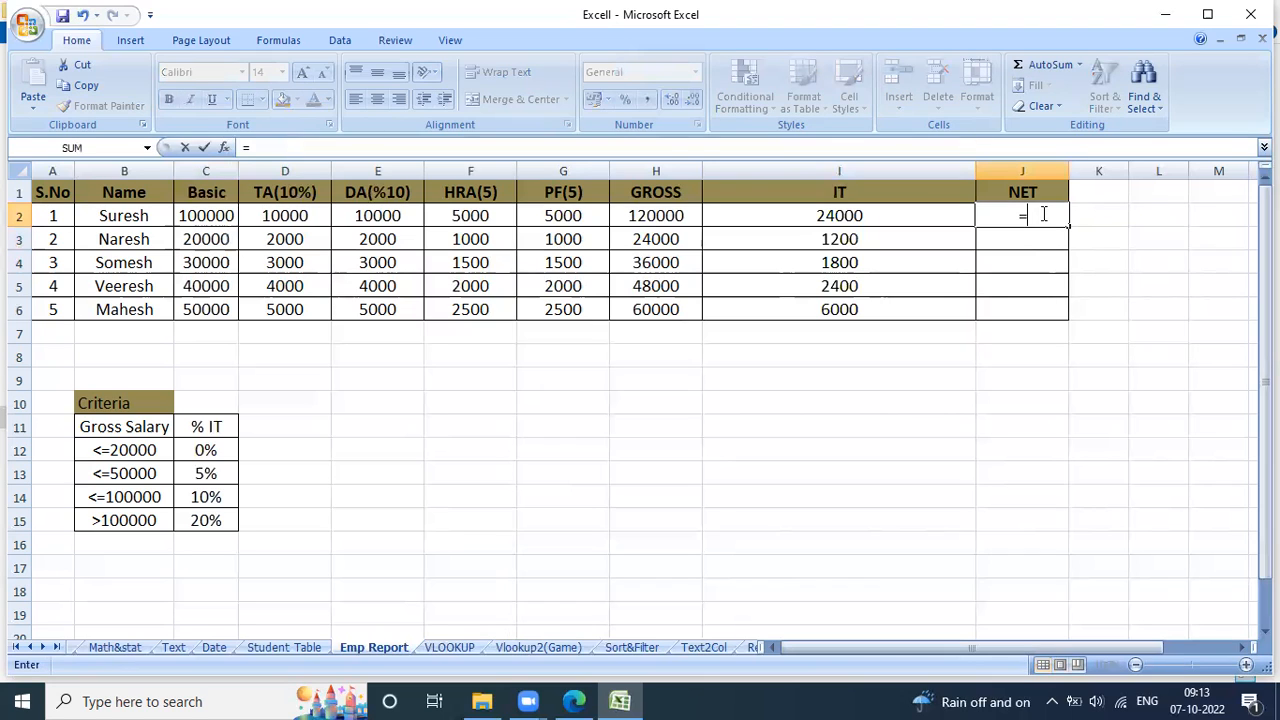
left_click(683, 216)
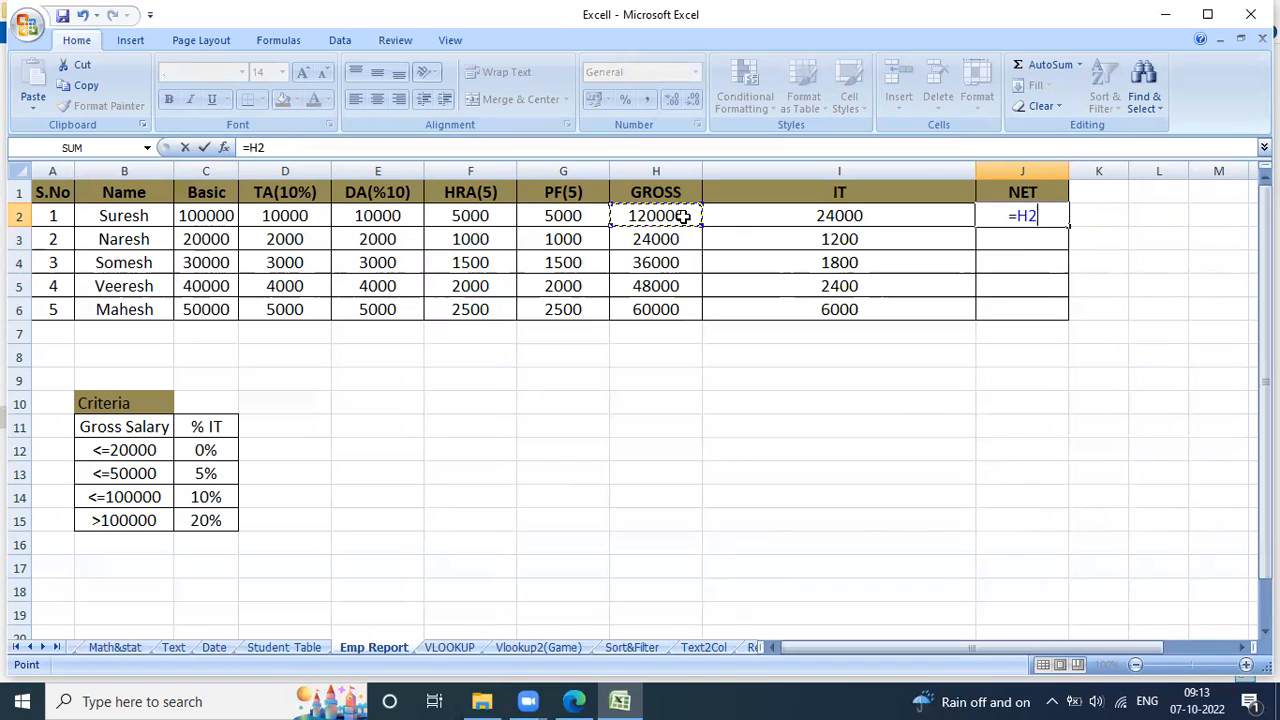
type("-")
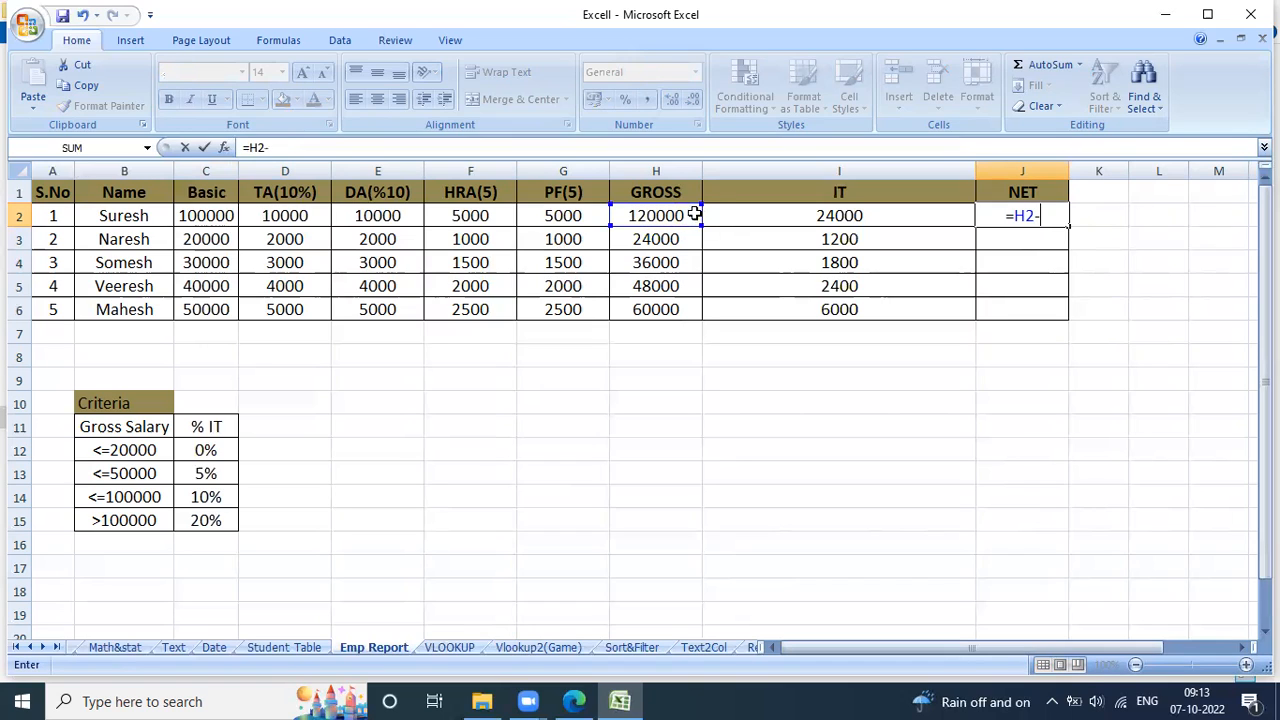
left_click(753, 216)
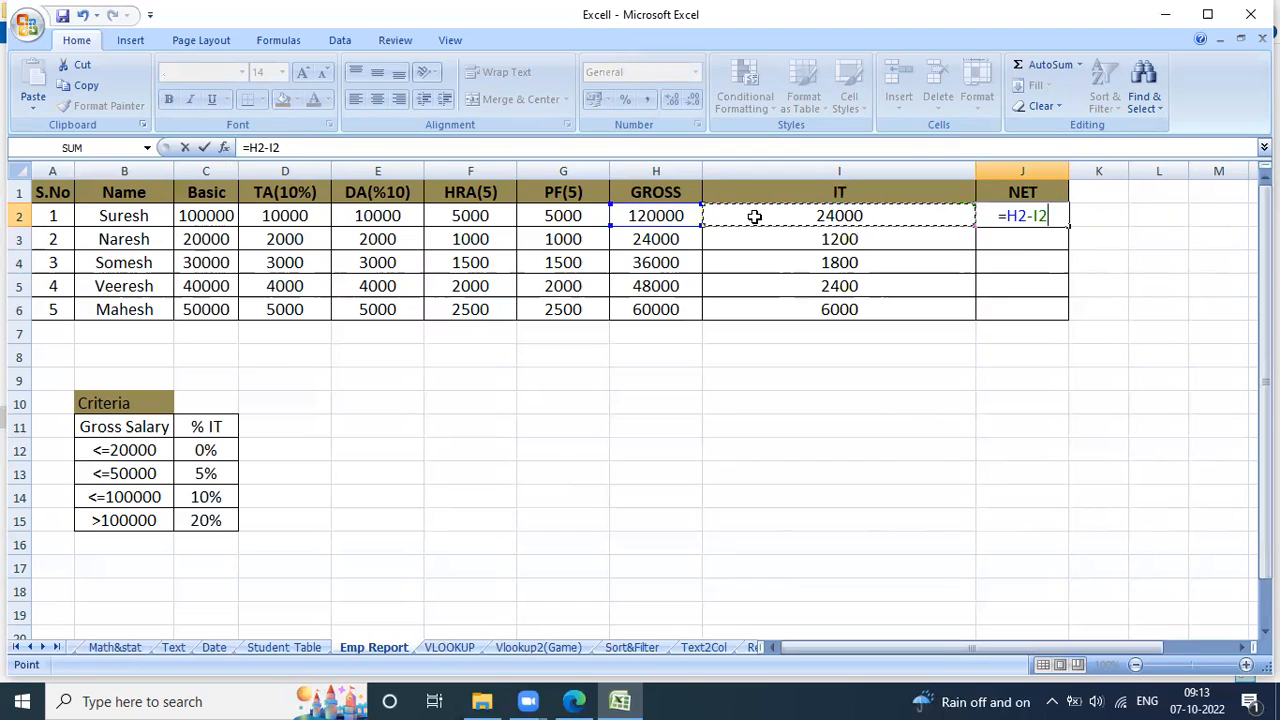
key("Return")
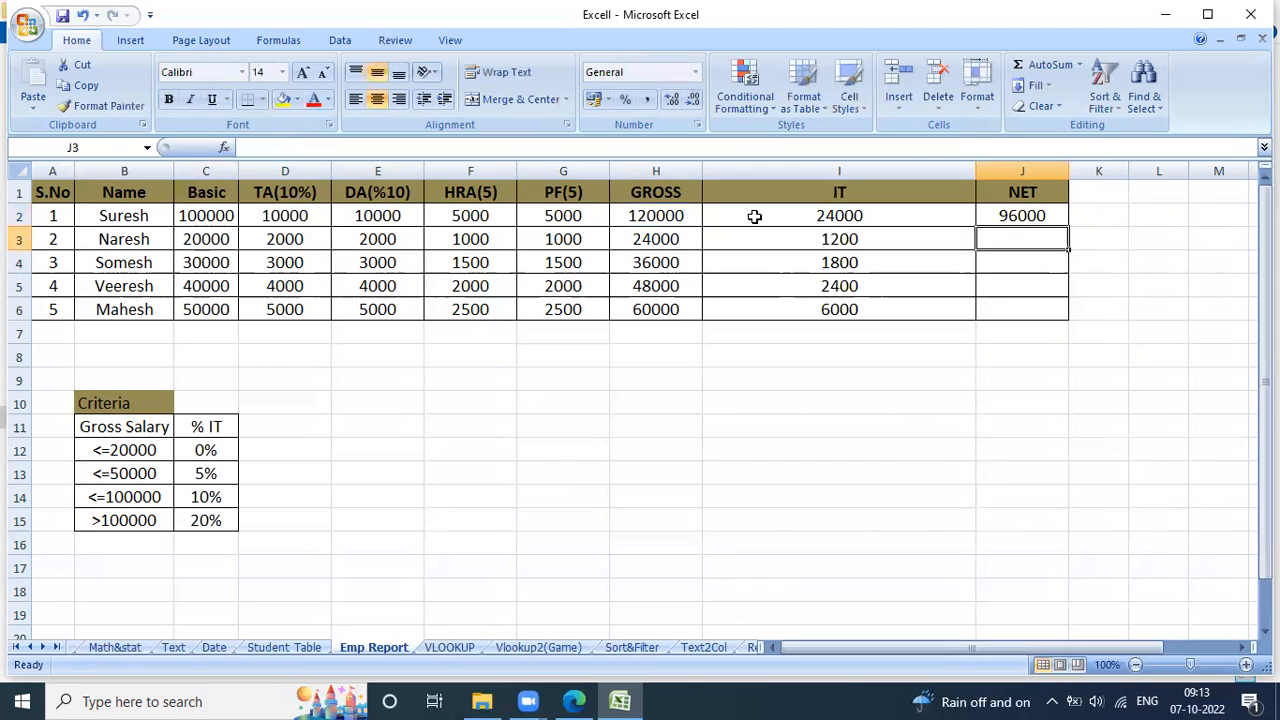
left_click(1026, 222)
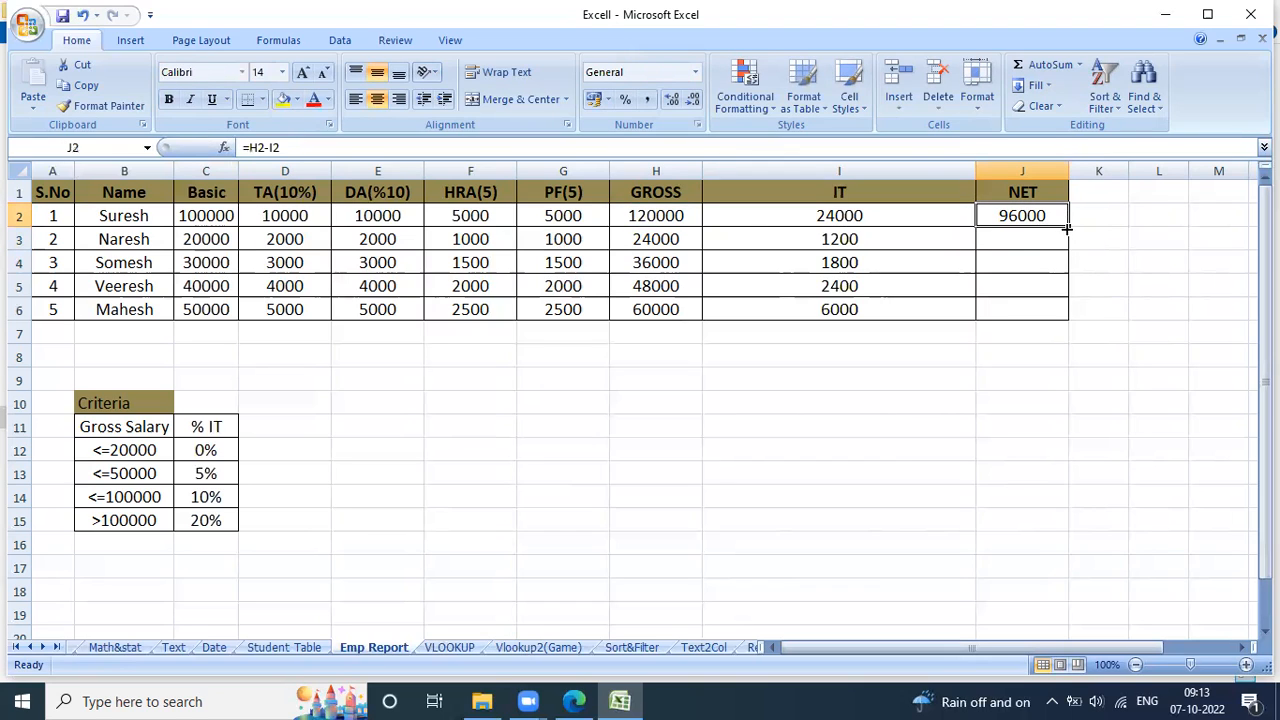
double_click(1067, 228)
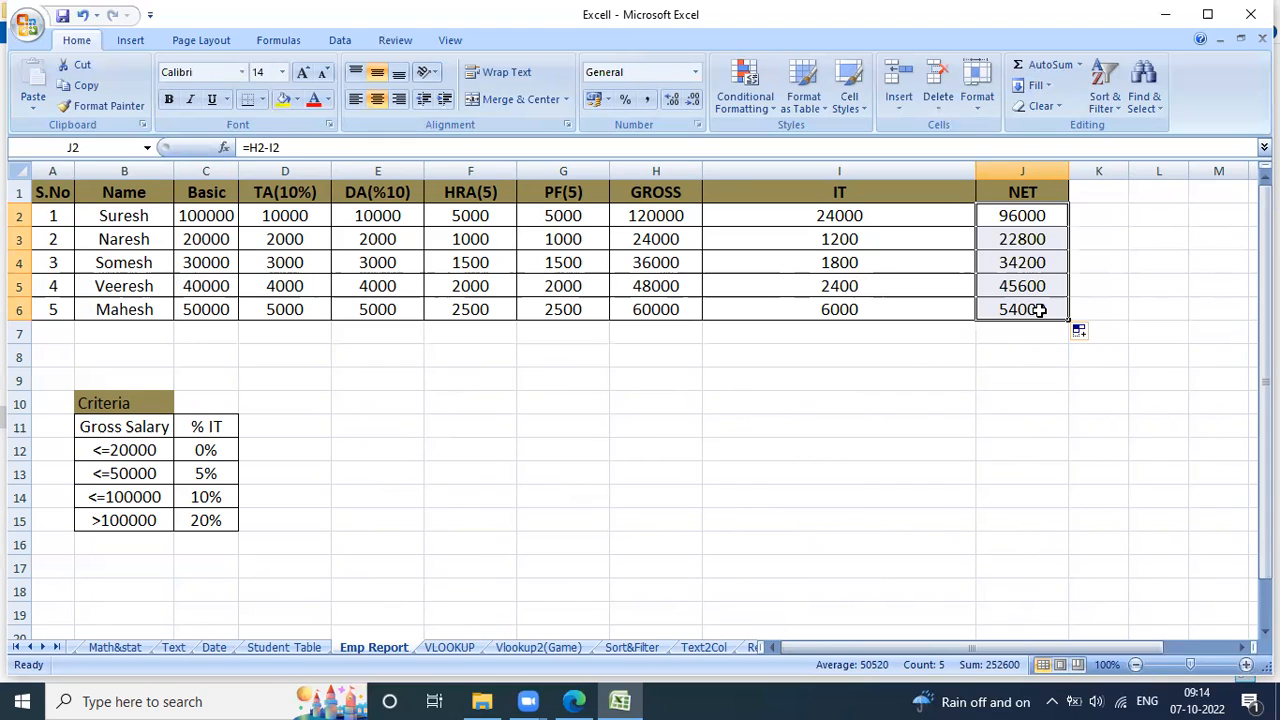
left_click(1166, 16)
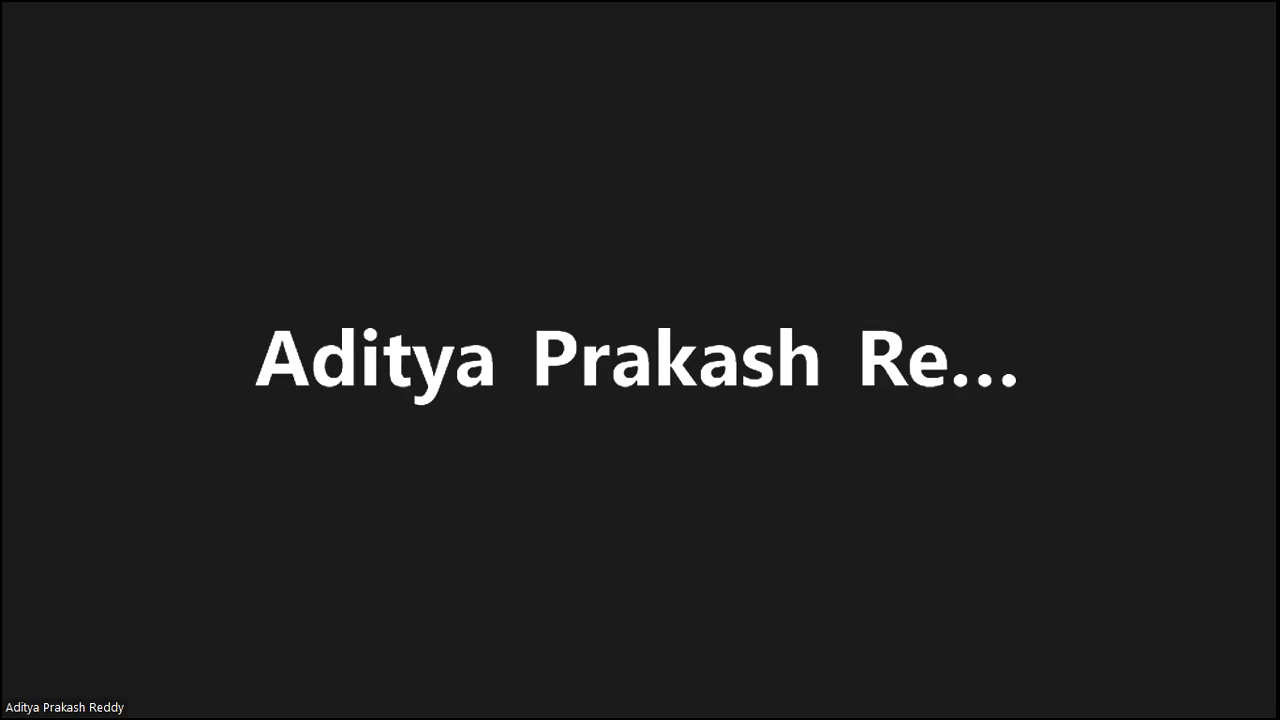